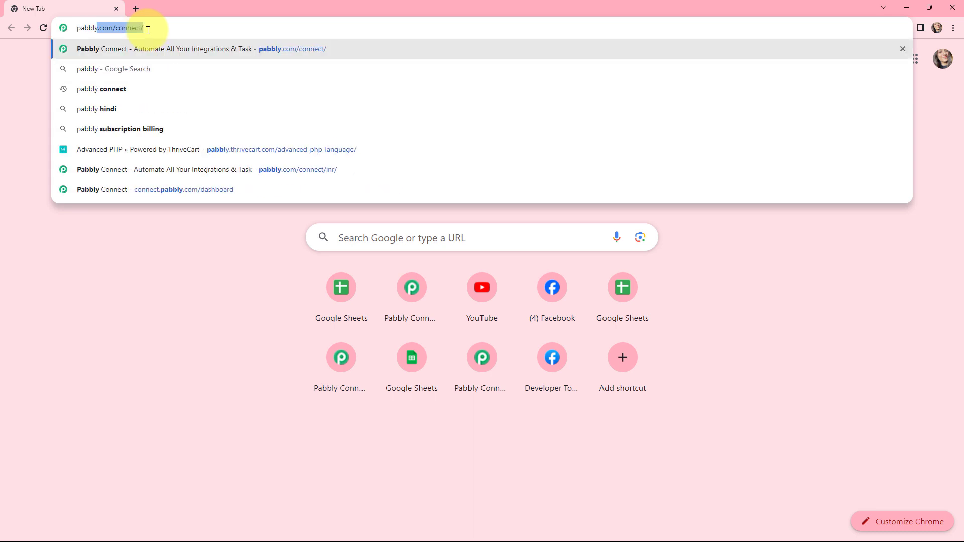
Step: Sign in to Pabbly from the pabbly.com/connect site and access the Pabbly Connect app
text(.com)
key(Return)
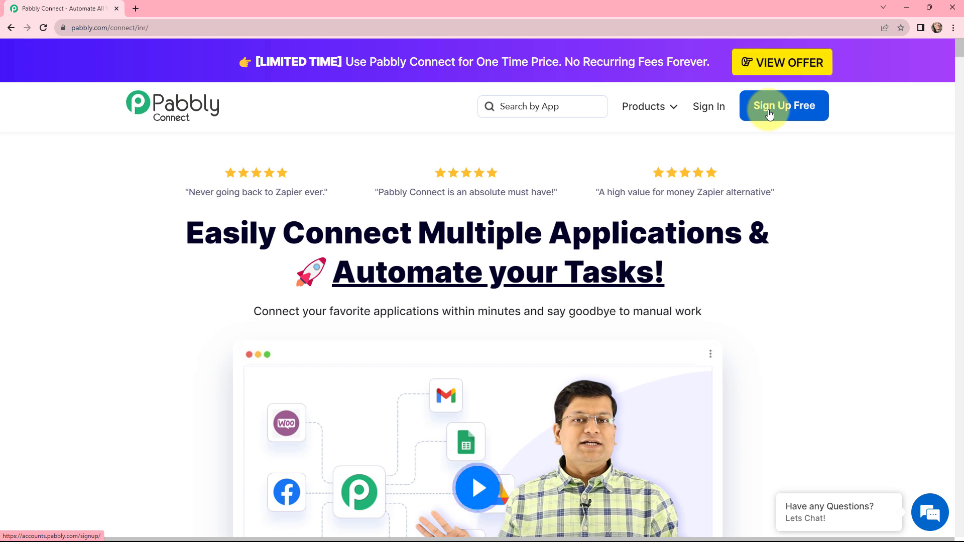
click(702, 109)
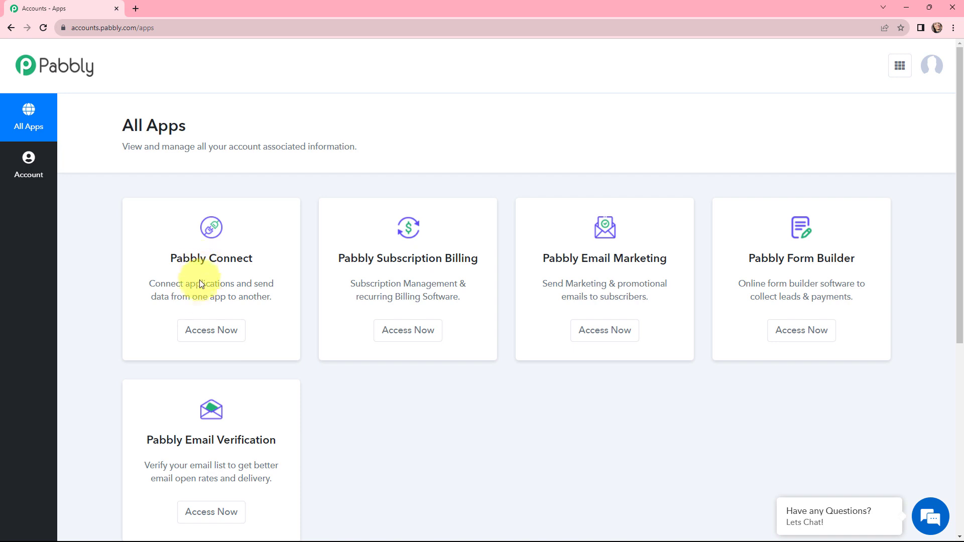
click(201, 333)
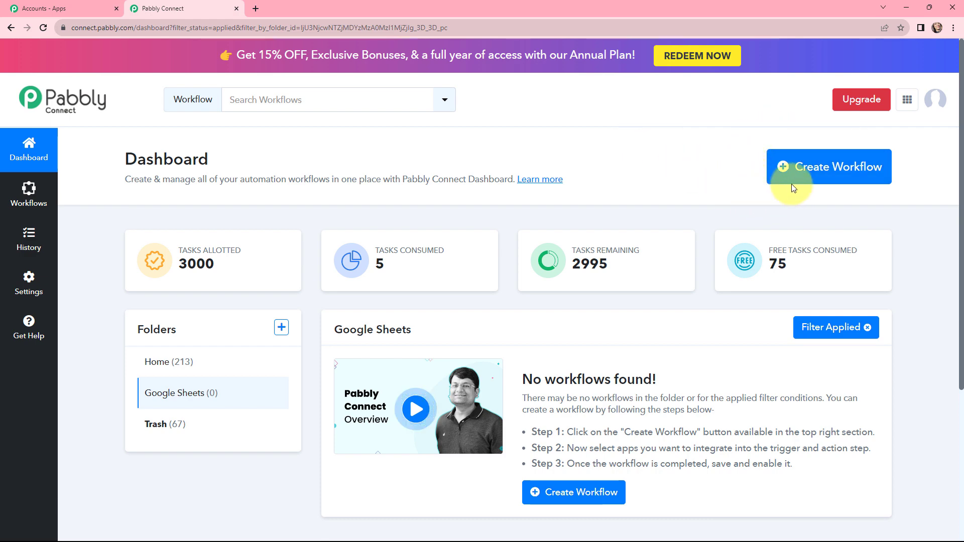
Step: Create a workflow named "Automate Google Sheets using Pabbly Connect" in the Google Sheets folder
click(798, 172)
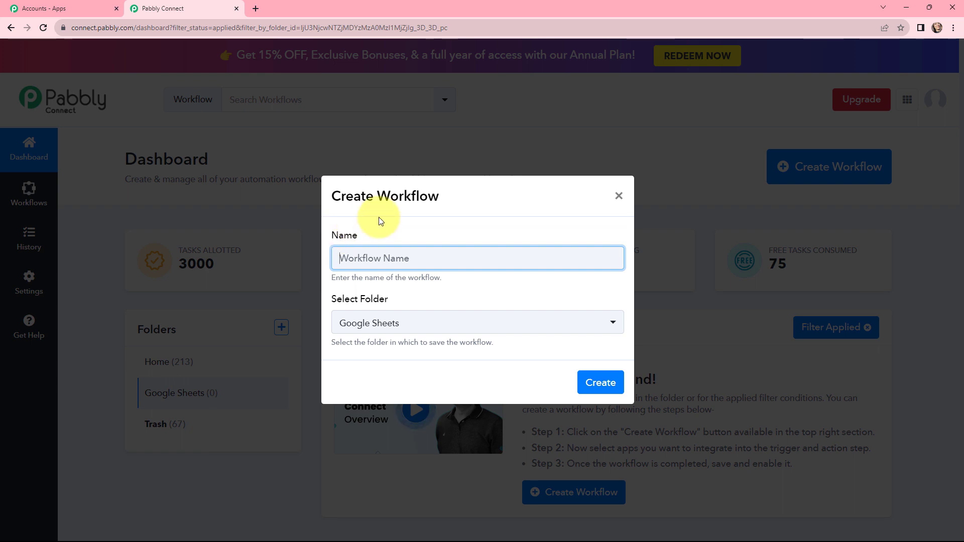
text(Automate Google Sheets using Pabbly Connect)
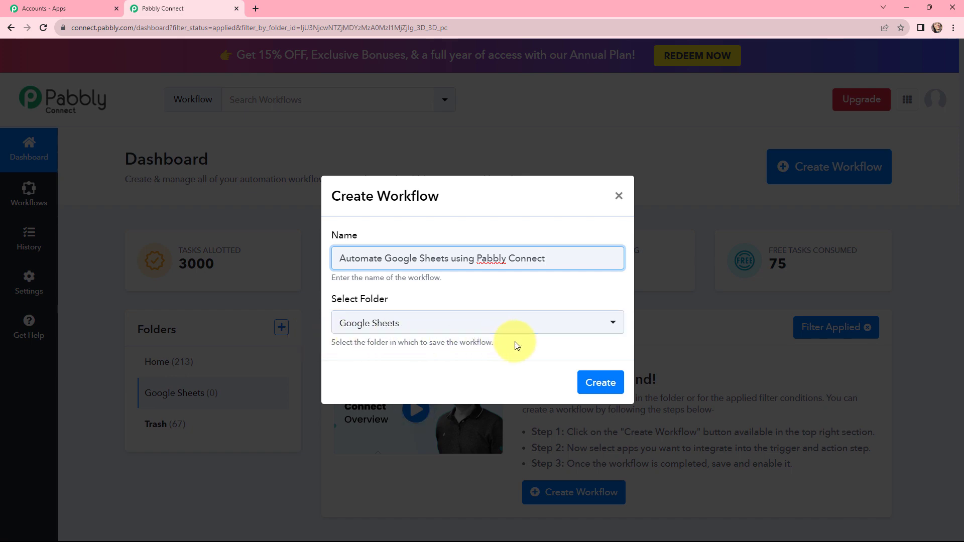
click(597, 378)
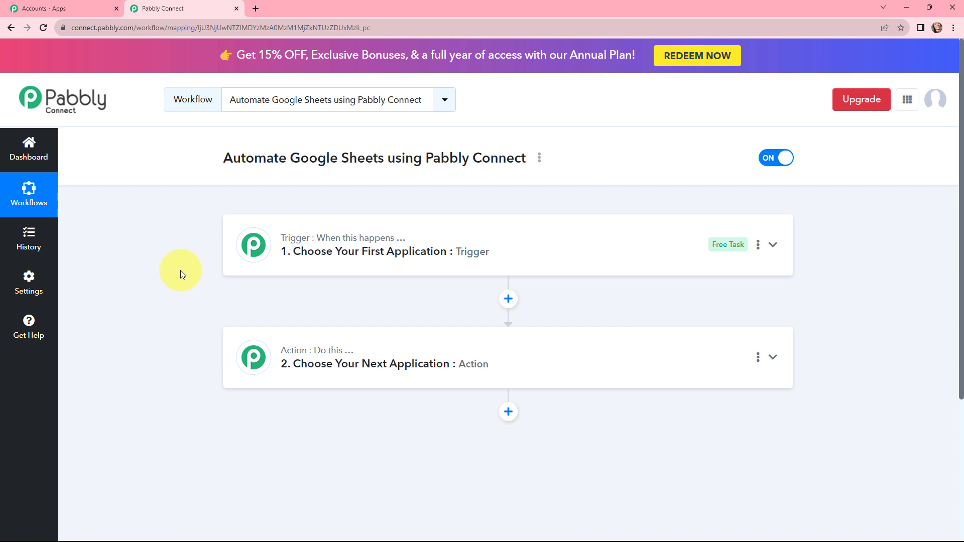
Step: Set the workflow's trigger to Google Sheets with the event New or Updated Spreadsheet Row
click(221, 239)
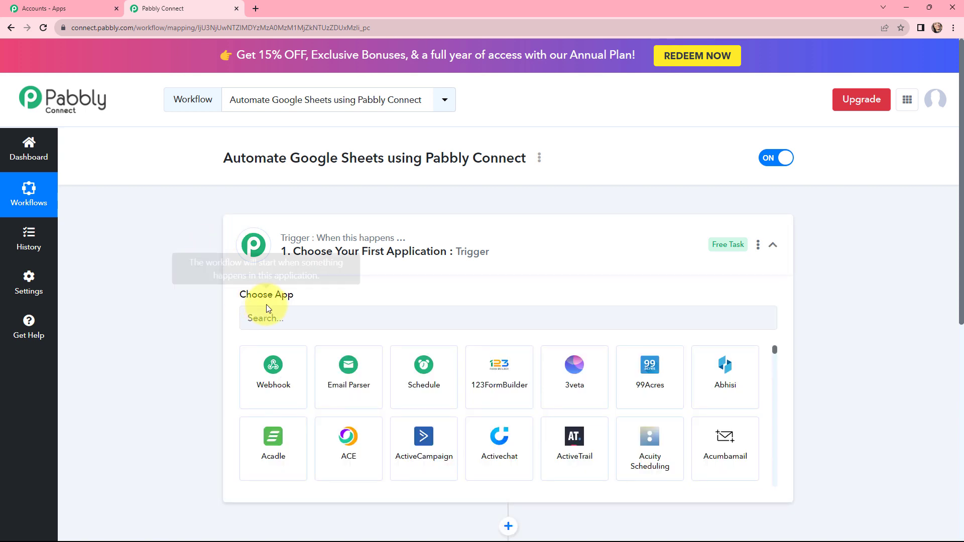
click(296, 320)
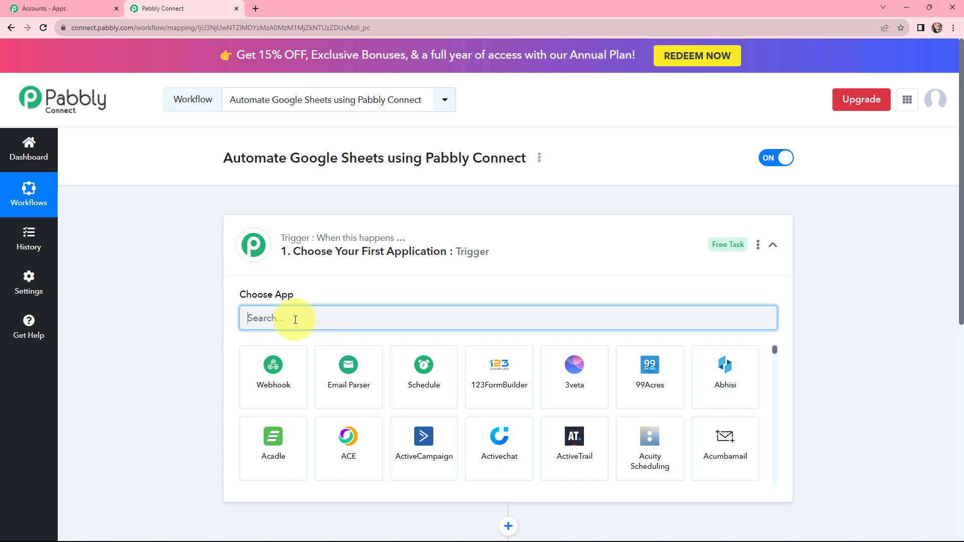
text(googl)
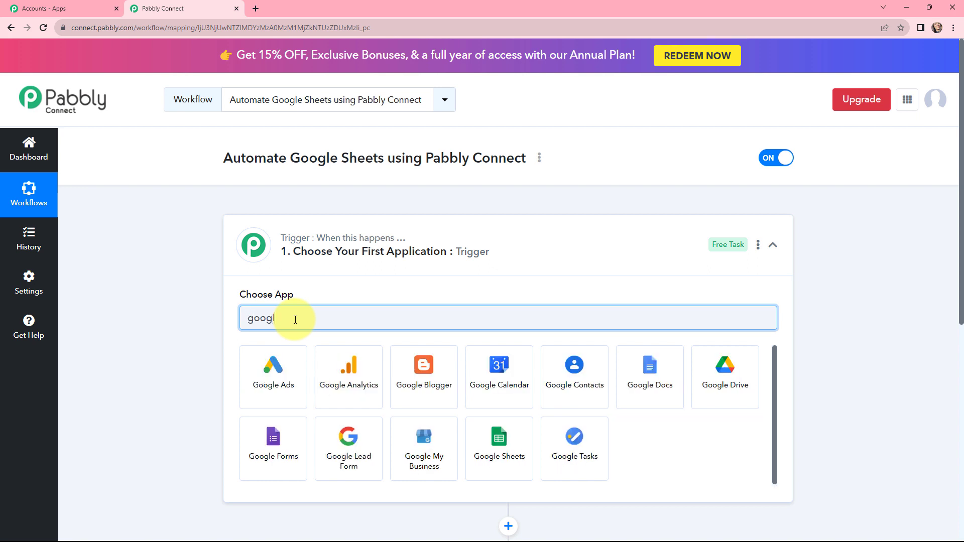
text(e she)
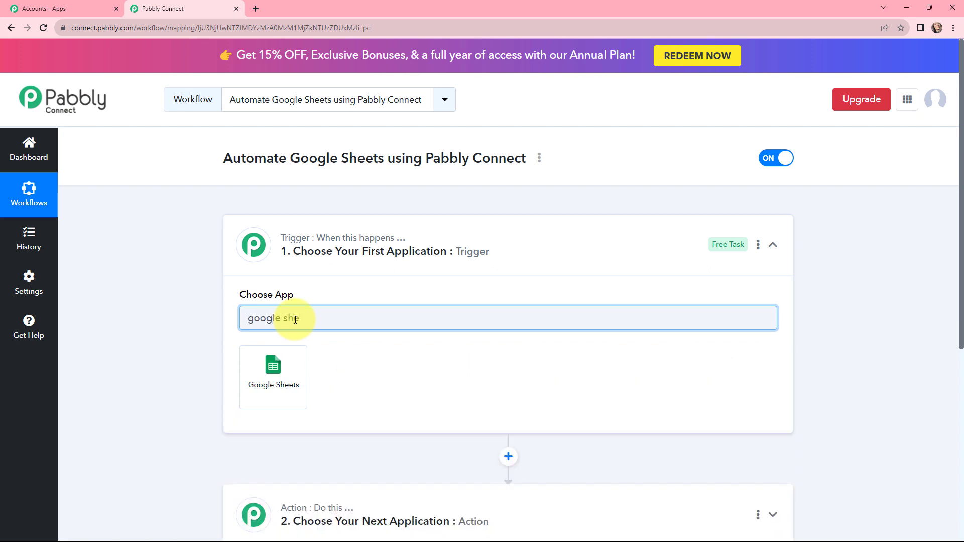
click(283, 358)
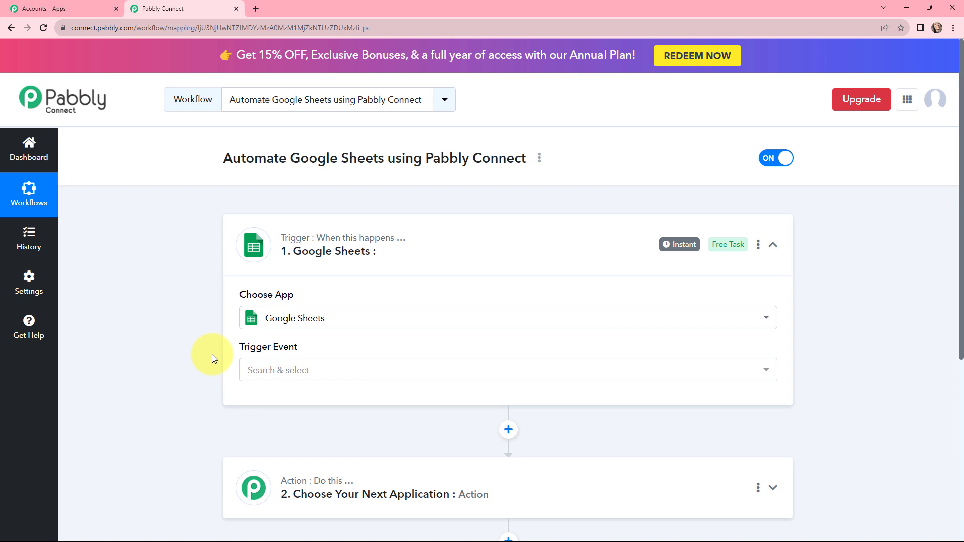
click(286, 371)
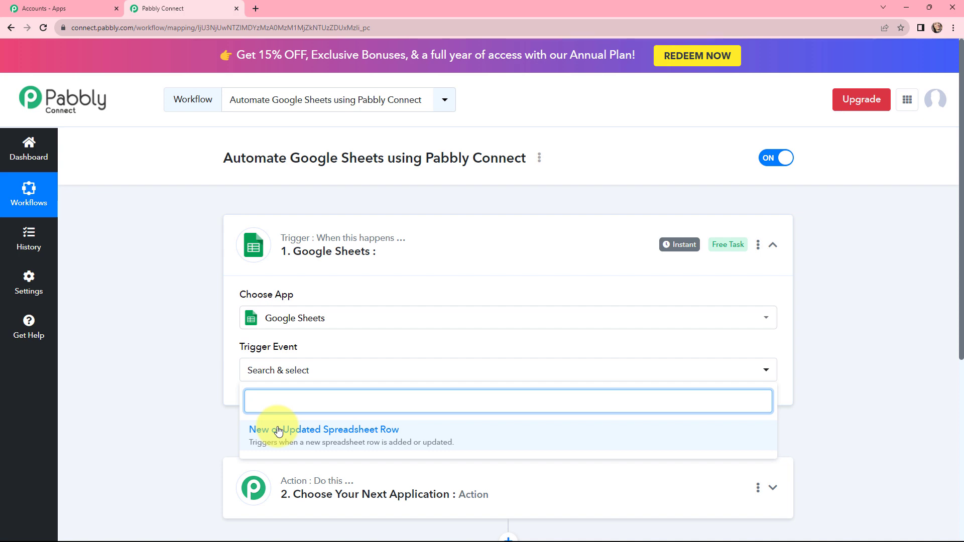
click(279, 431)
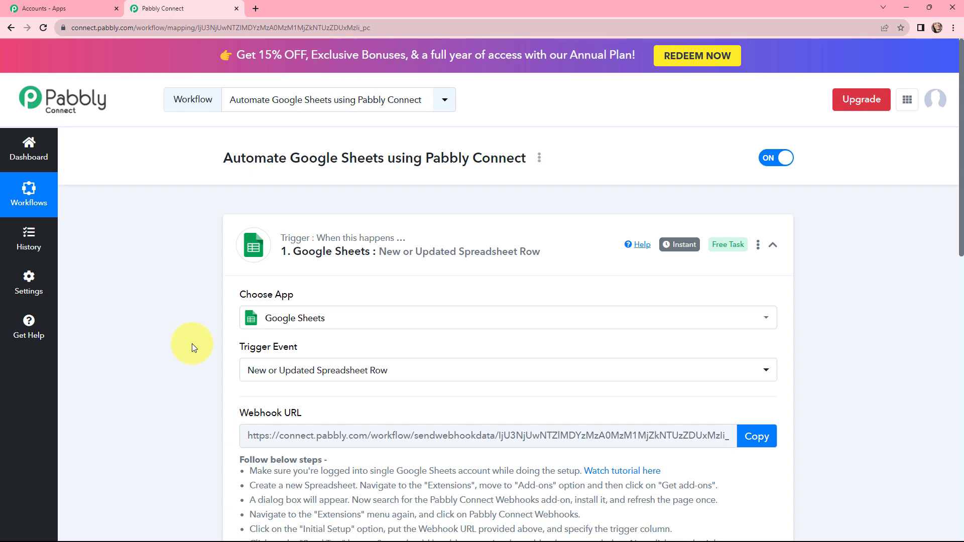
Step: Set the workflow's action to Slack with the event Send Channel Message
scroll(192, 343, down, 10)
click(345, 270)
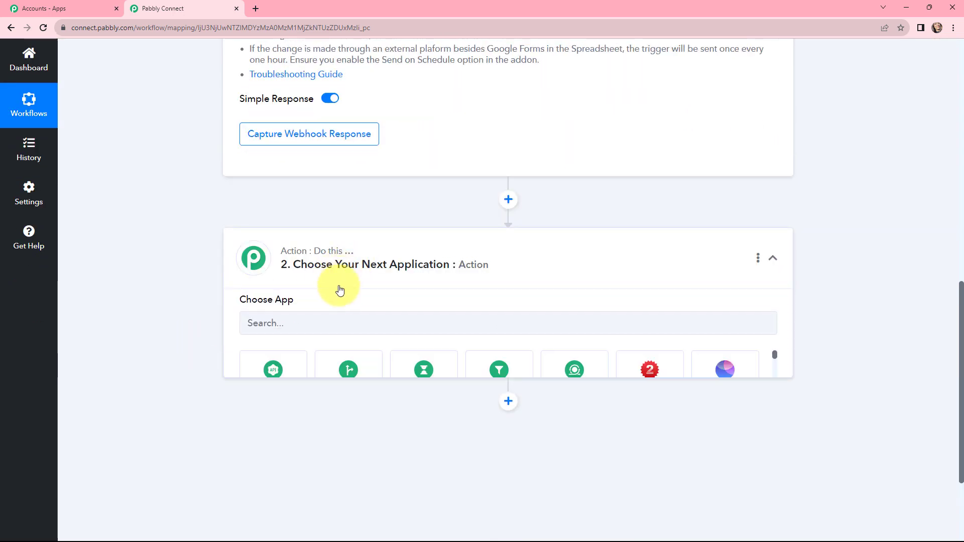
click(319, 329)
text(sla)
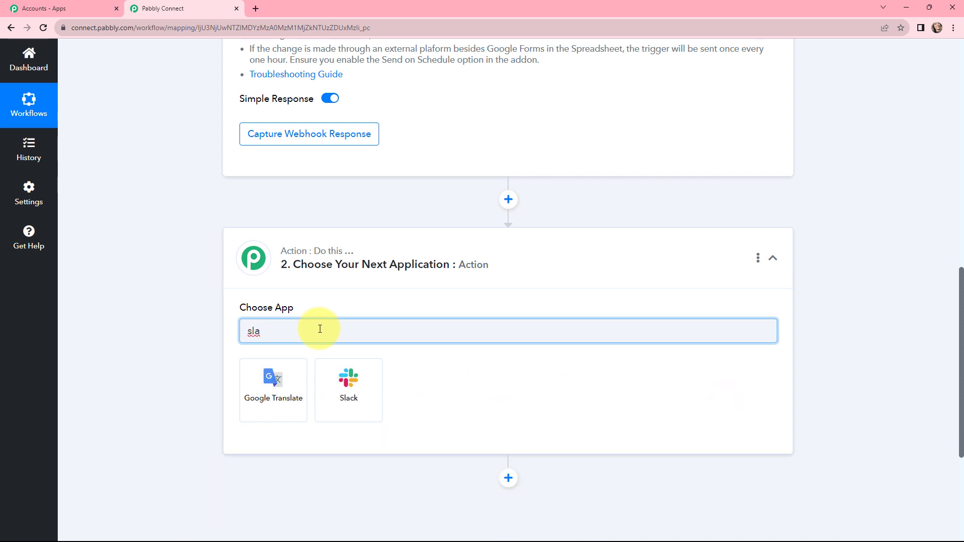
click(340, 382)
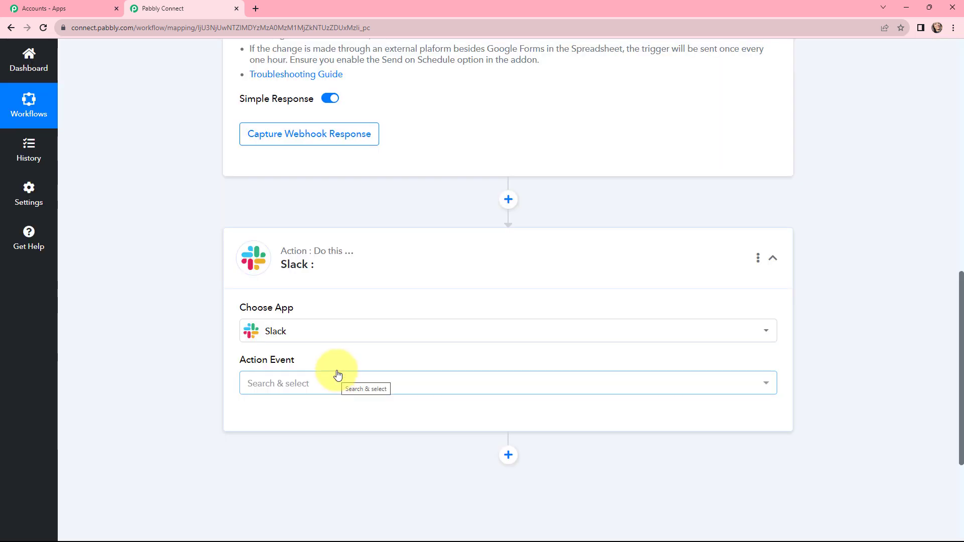
click(264, 383)
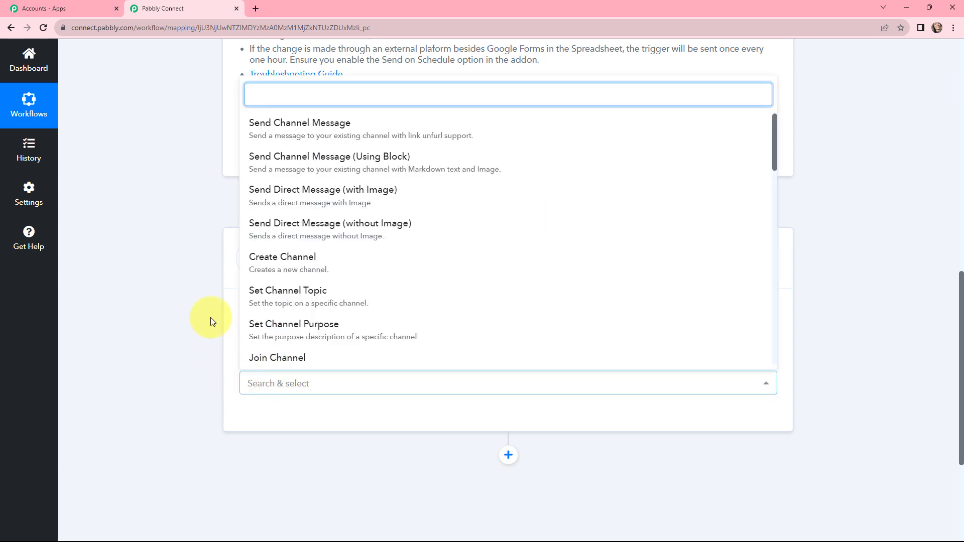
click(286, 132)
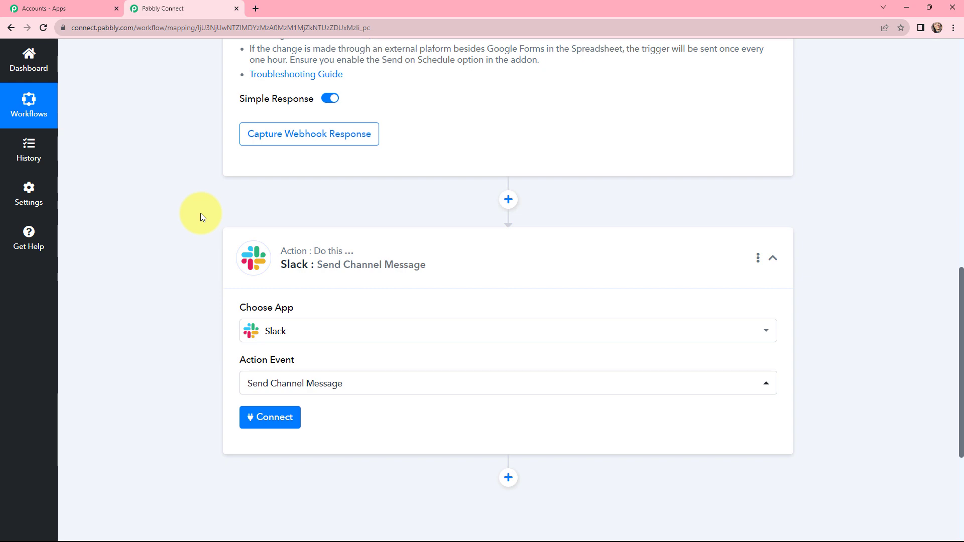
Step: Review the Google Sheets trigger's webhook URL and its setup instructions
scroll(200, 213, up, 10)
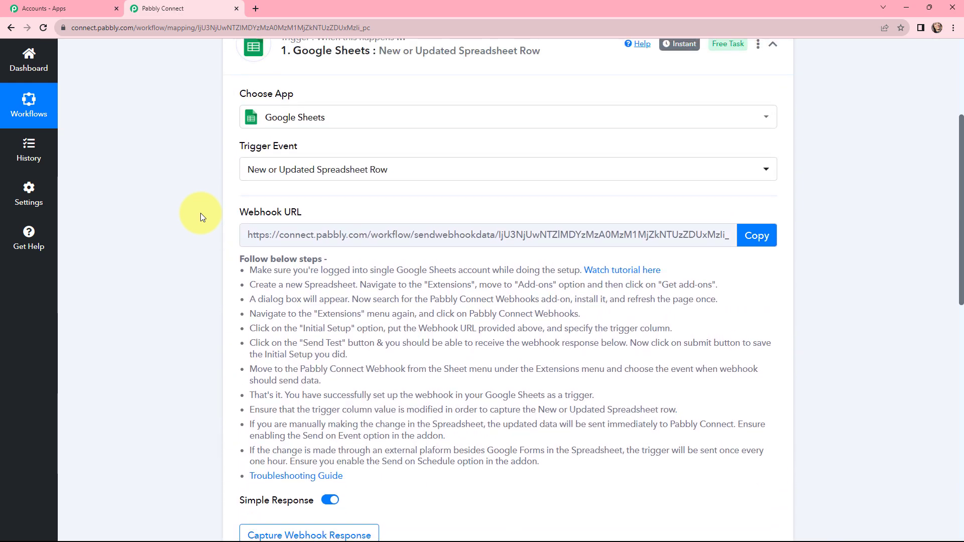
scroll(200, 213, up, 2)
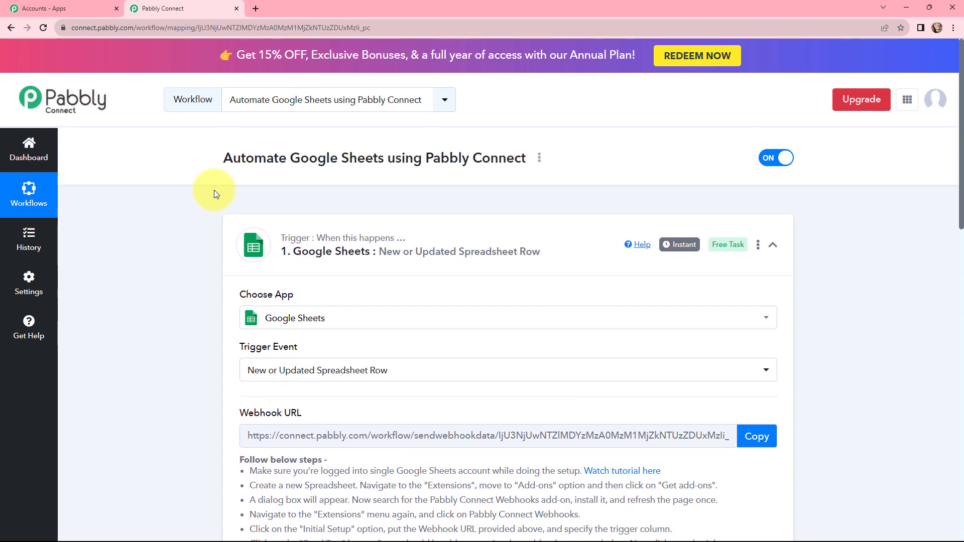
scroll(206, 191, down, 5)
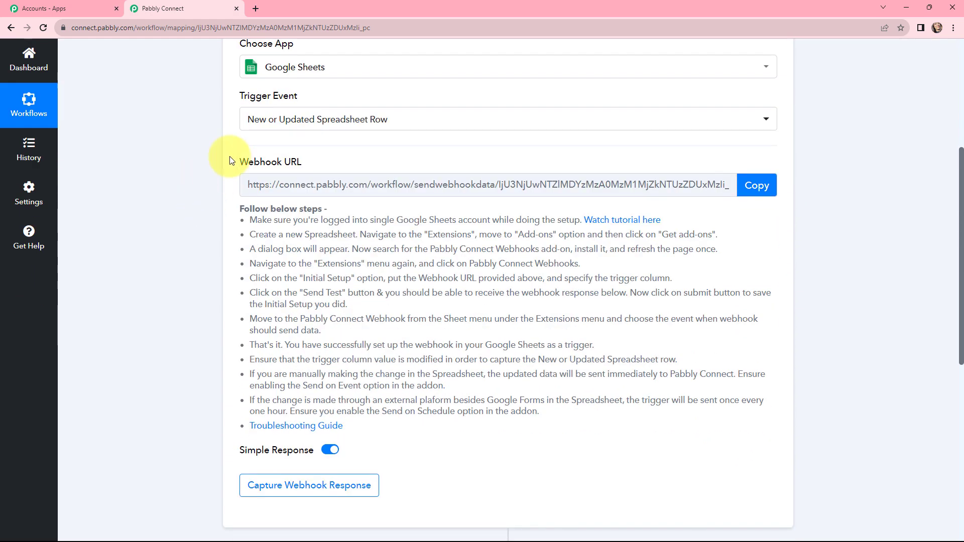
drag(233, 162, 307, 165)
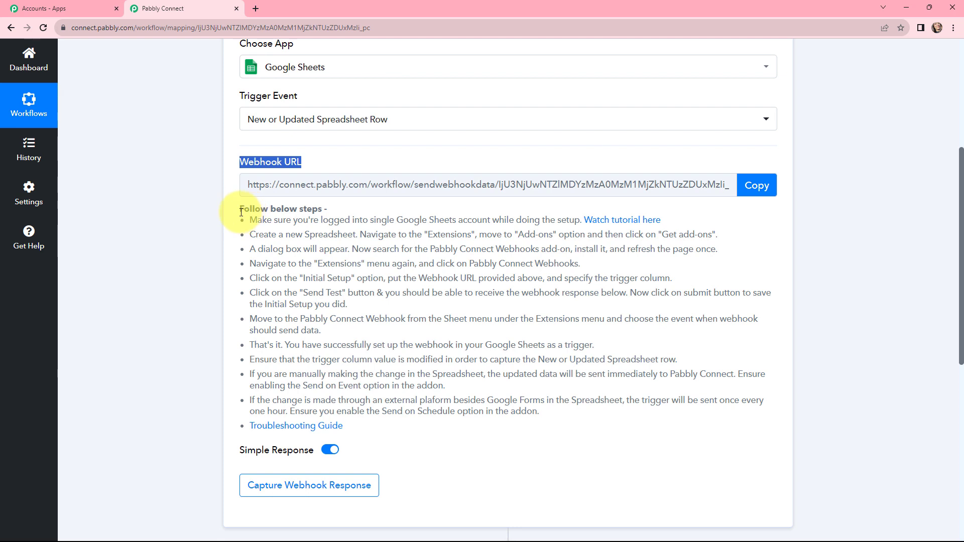
drag(241, 209, 540, 414)
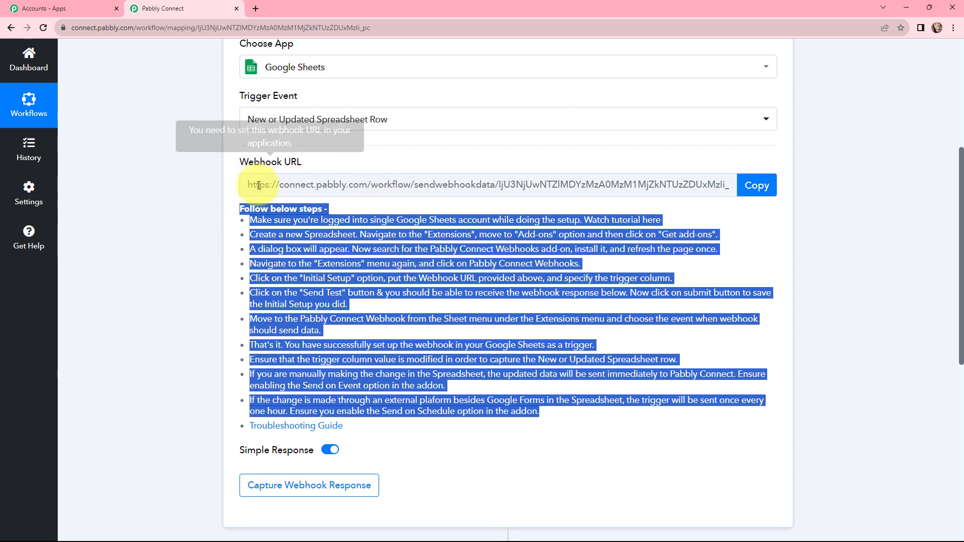
click(200, 158)
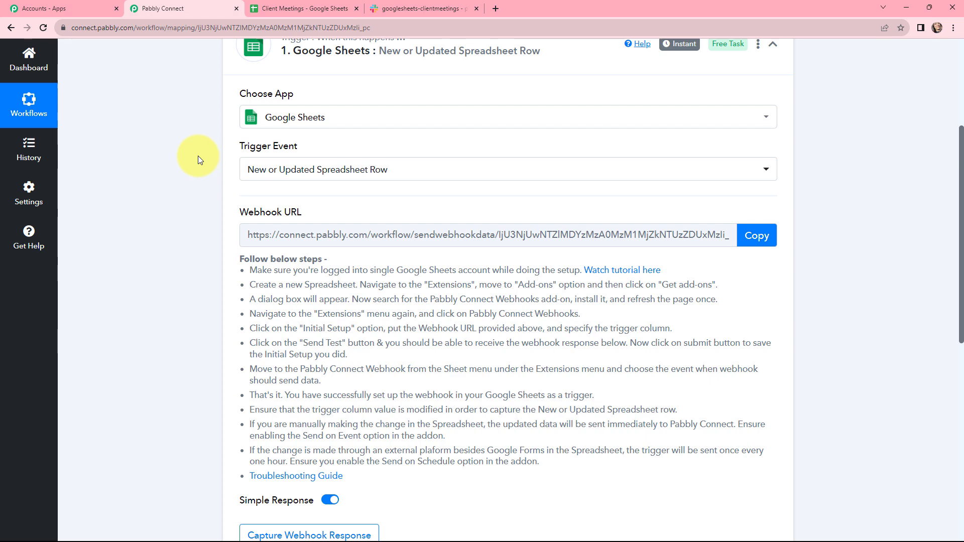
Step: In the Client Meetings spreadsheet, look up the Pabbly Connect Webhooks add-on in the Google Workspace Marketplace and close the marketplace
click(282, 9)
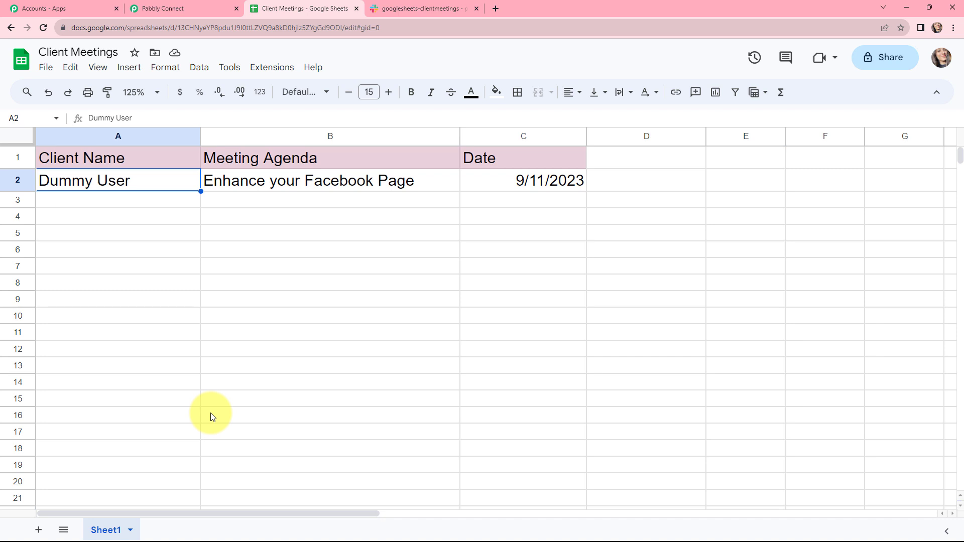
click(273, 70)
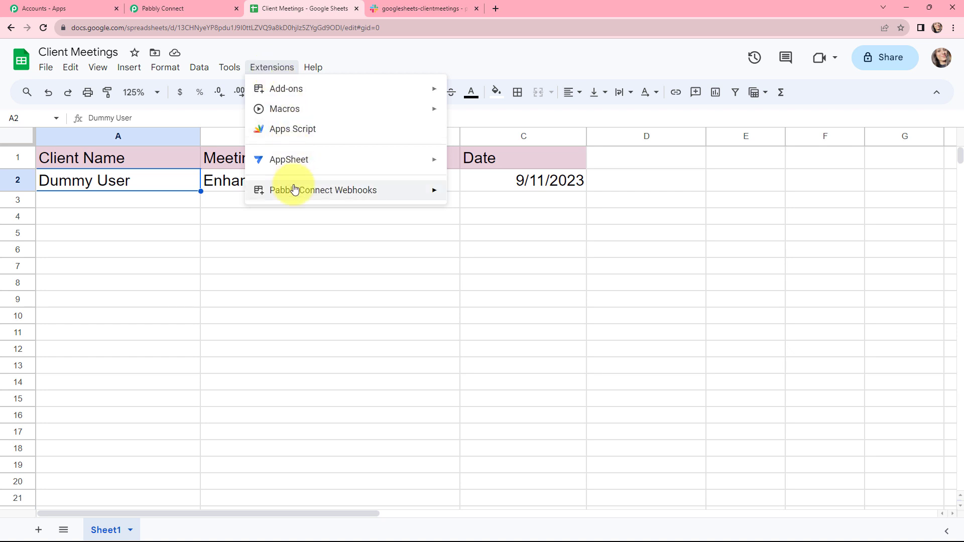
mouse_move(294, 190)
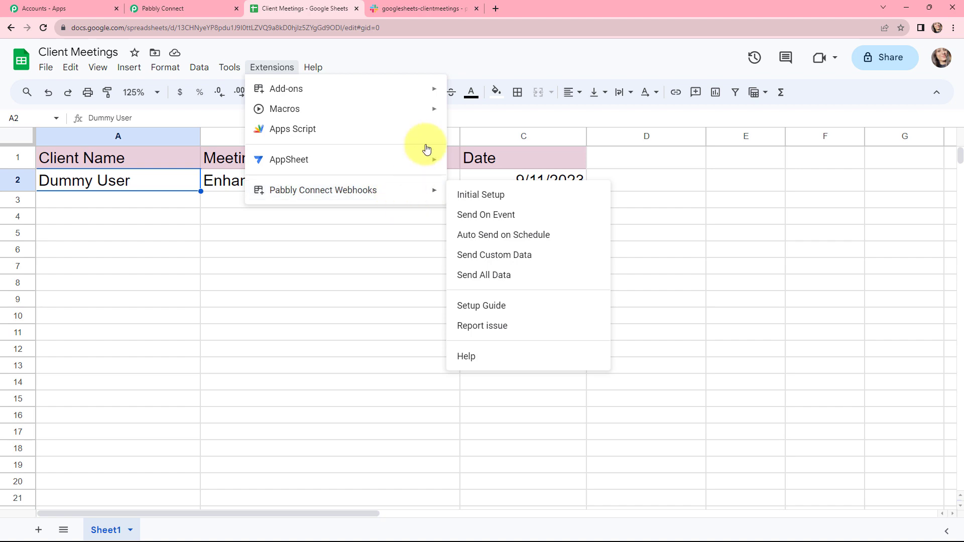
mouse_move(432, 90)
click(477, 93)
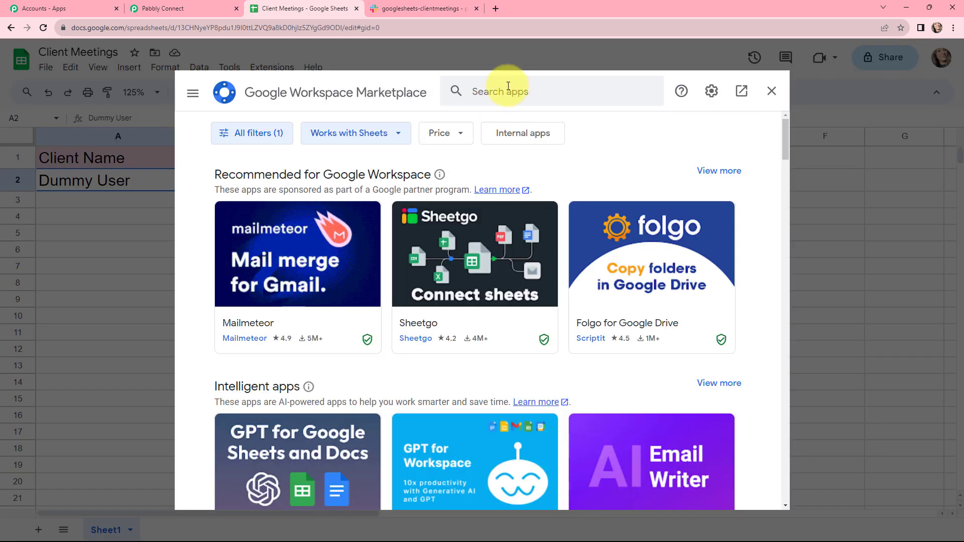
click(489, 88)
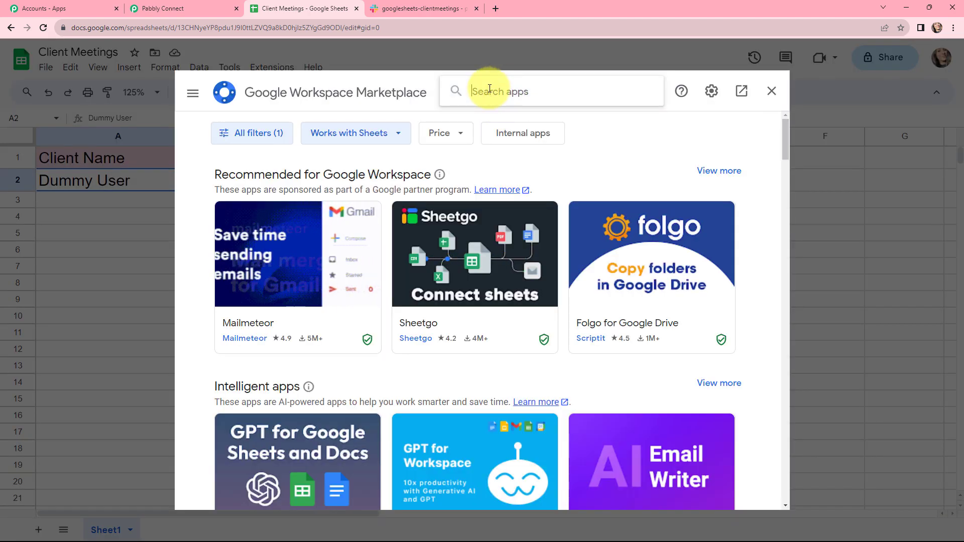
text(pabbly)
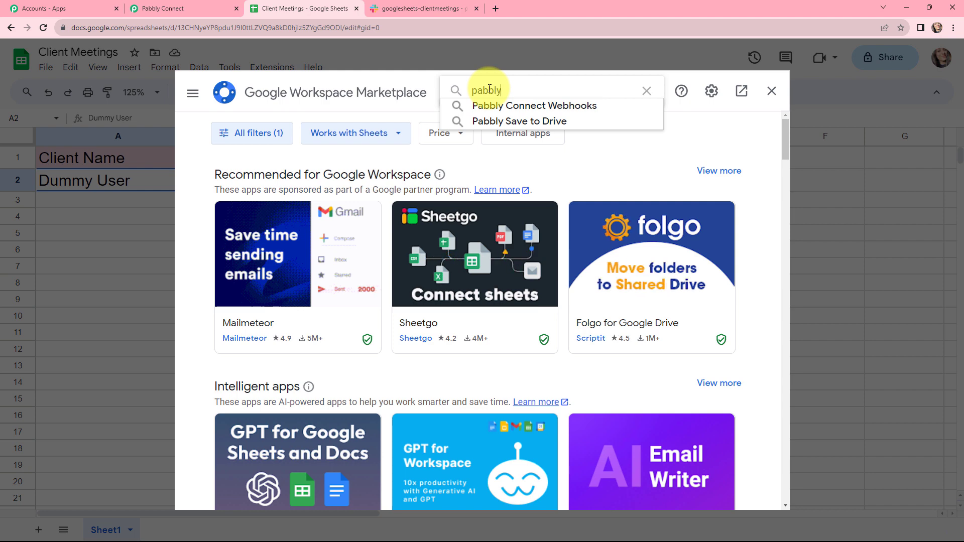
click(492, 106)
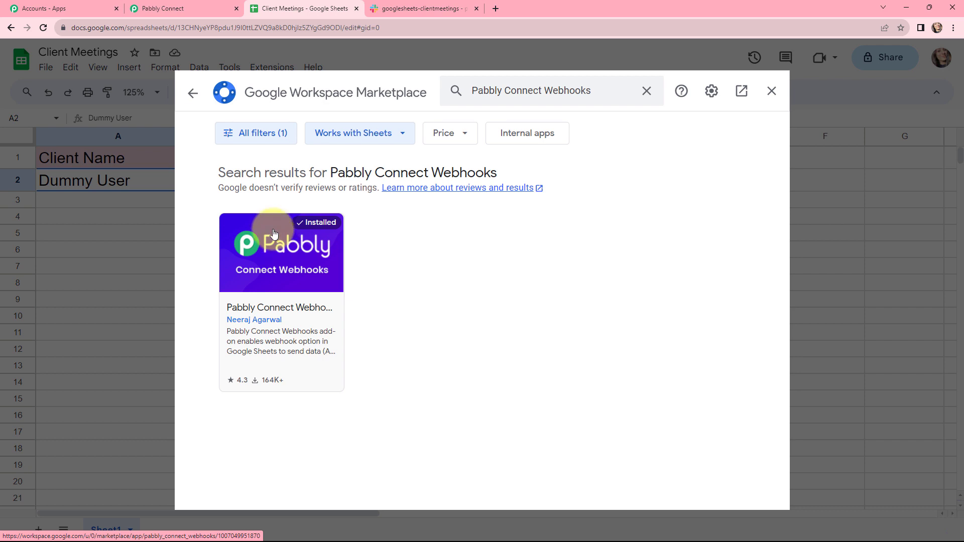
click(771, 91)
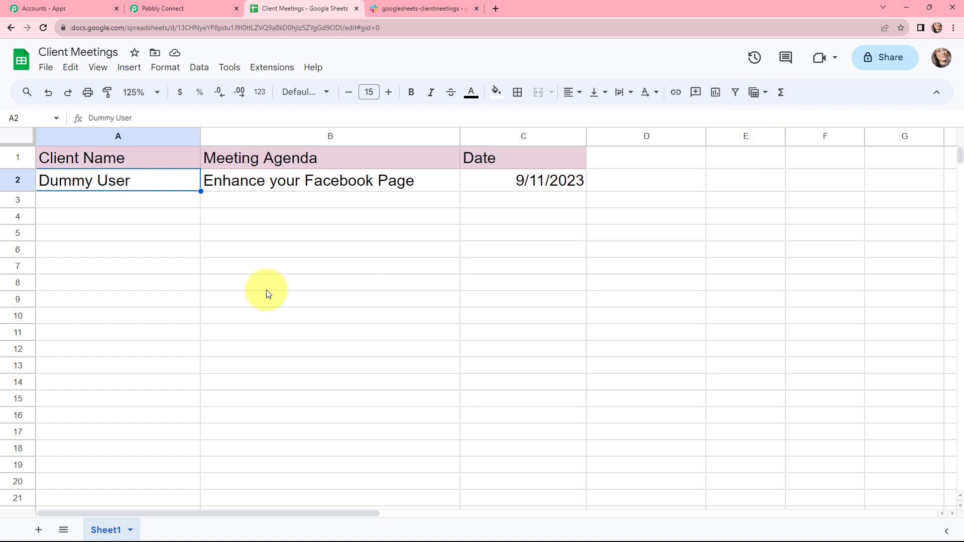
Step: Open the Initial Setup dialog of the Pabbly Connect Webhooks add-on for Sheet1
click(265, 68)
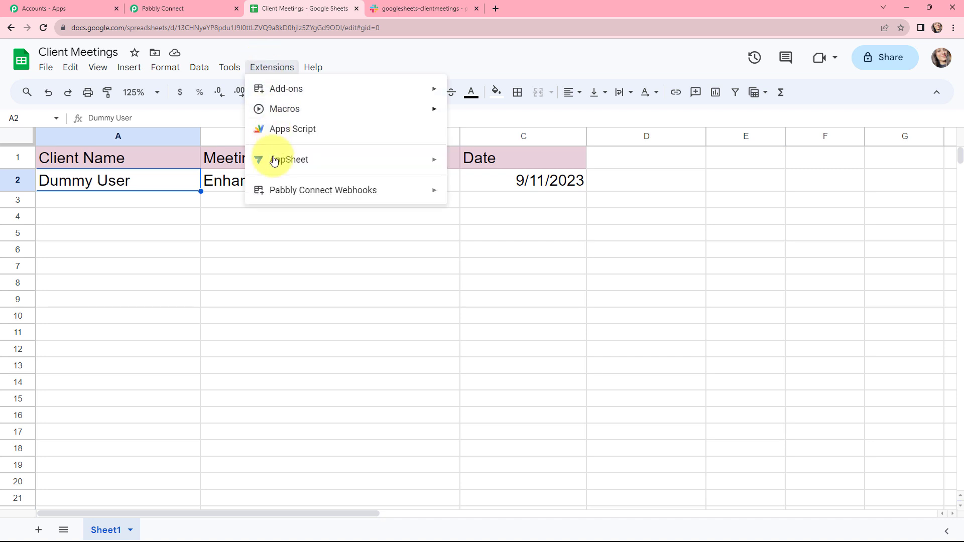
mouse_move(345, 194)
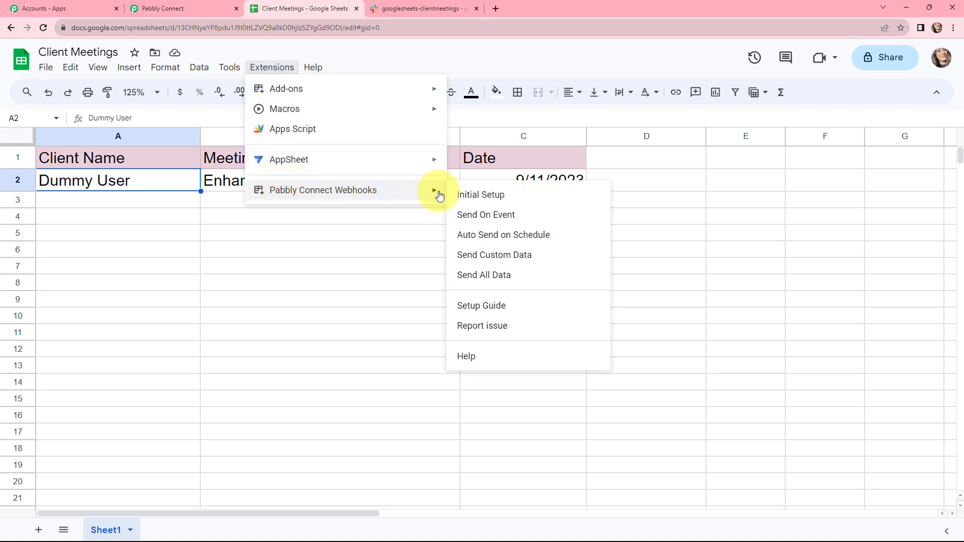
click(470, 199)
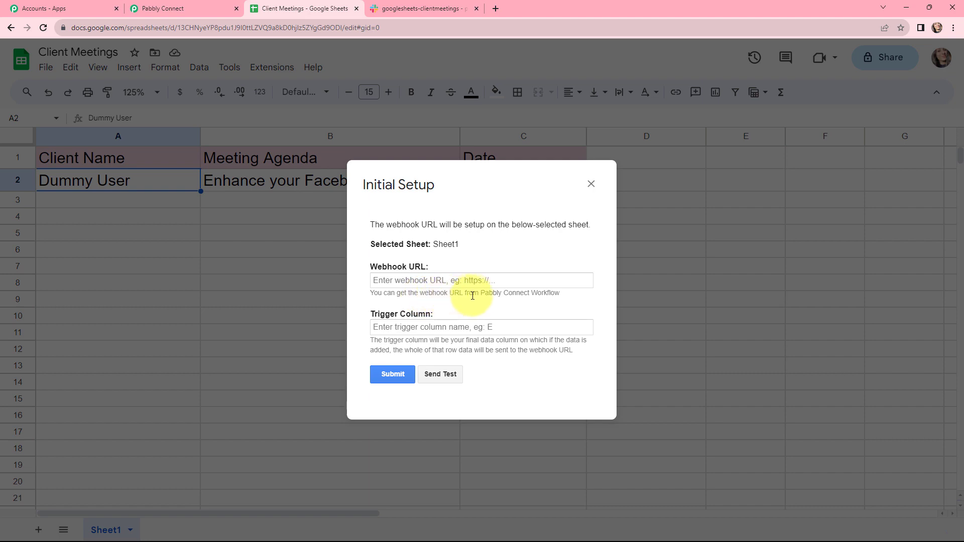
Step: Copy the Google Sheets trigger's webhook URL from Pabbly Connect and paste it as the Webhook URL in the spreadsheet's Initial Setup dialog
click(211, 8)
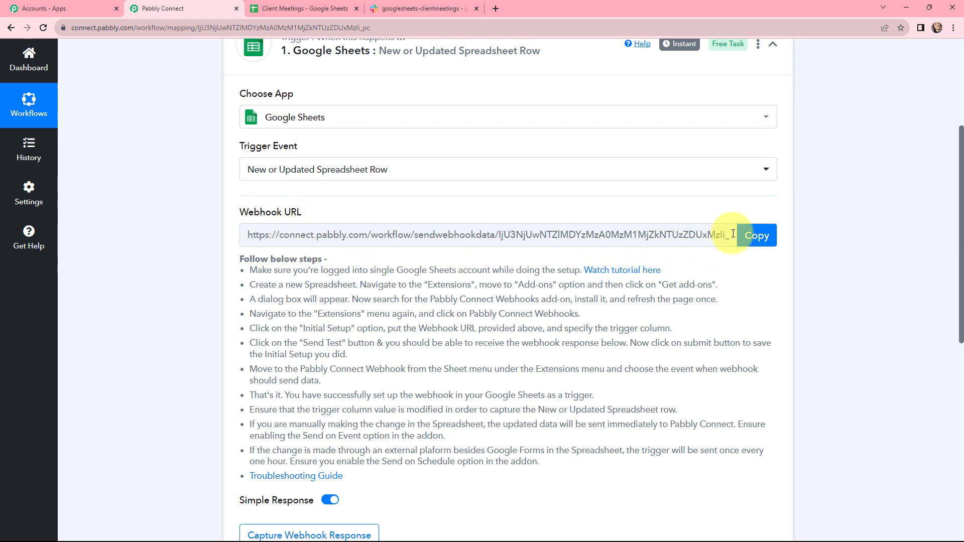
click(757, 238)
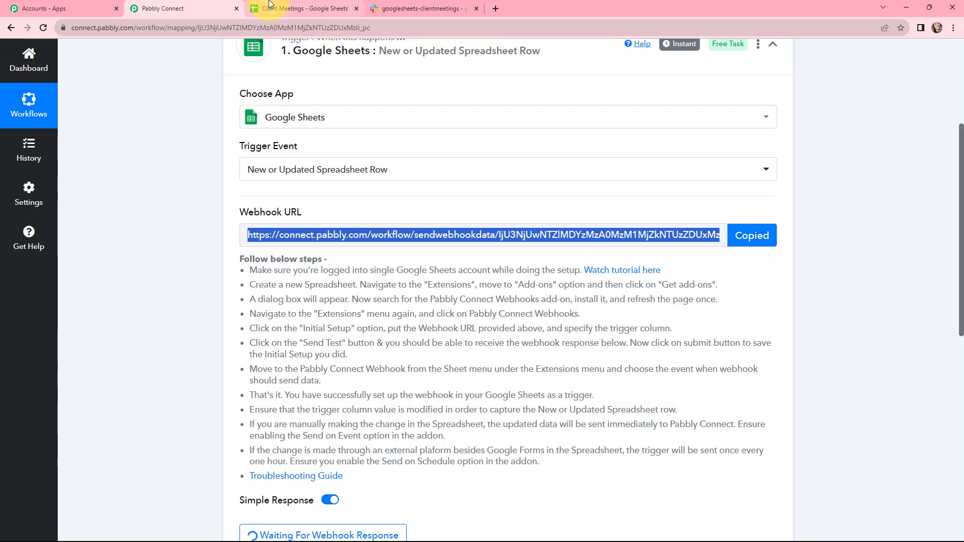
click(301, 8)
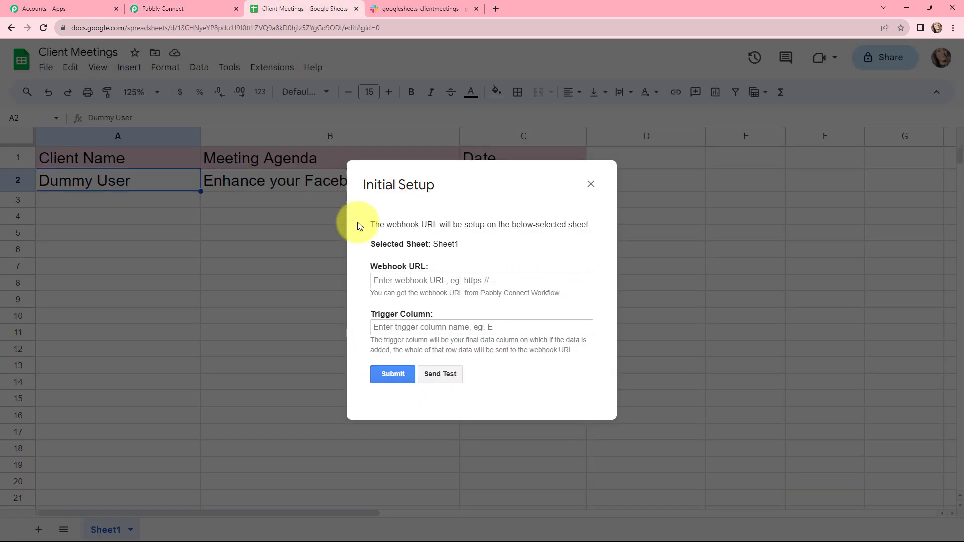
click(384, 282)
key(ctrl+v)
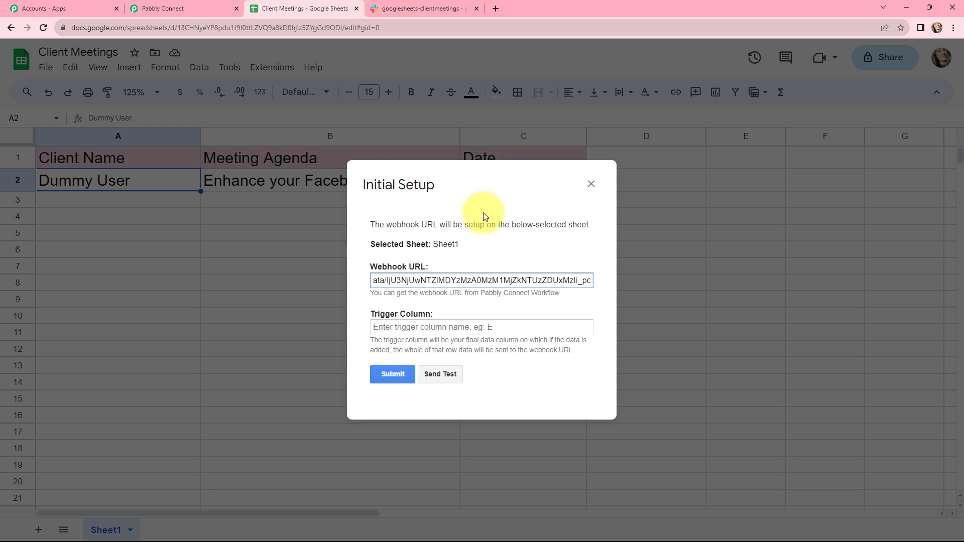
Step: Set the trigger column to C, submit the initial setup and close the dialog
click(407, 327)
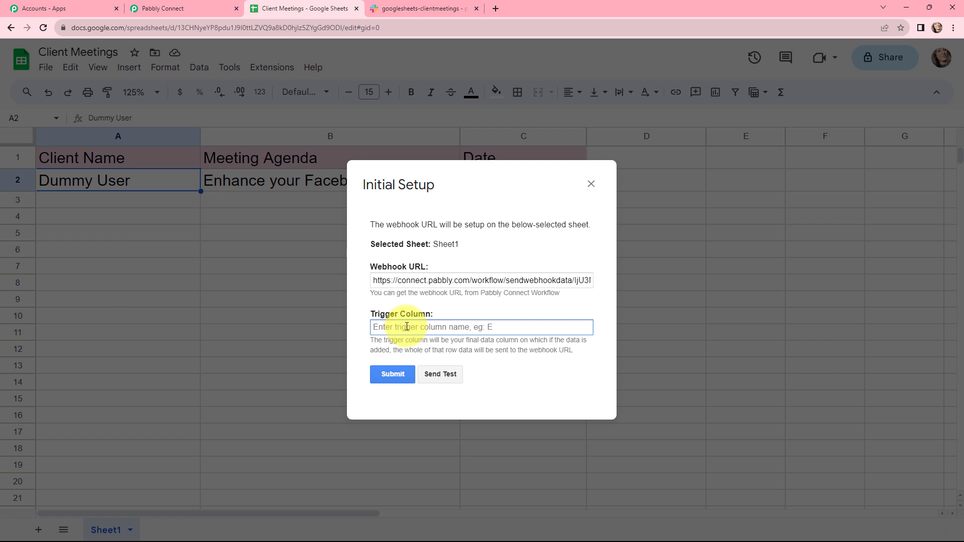
text(C)
click(396, 378)
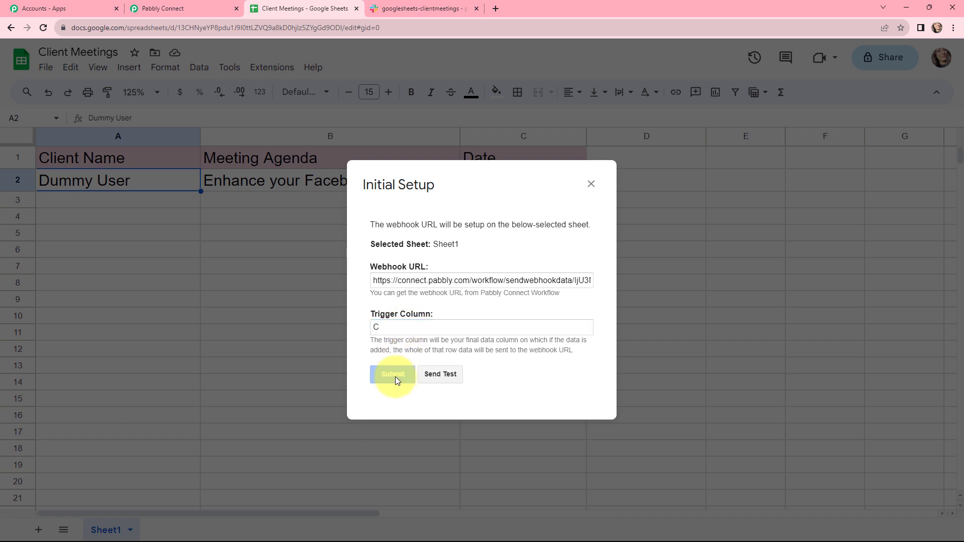
scroll(497, 308, down, 1)
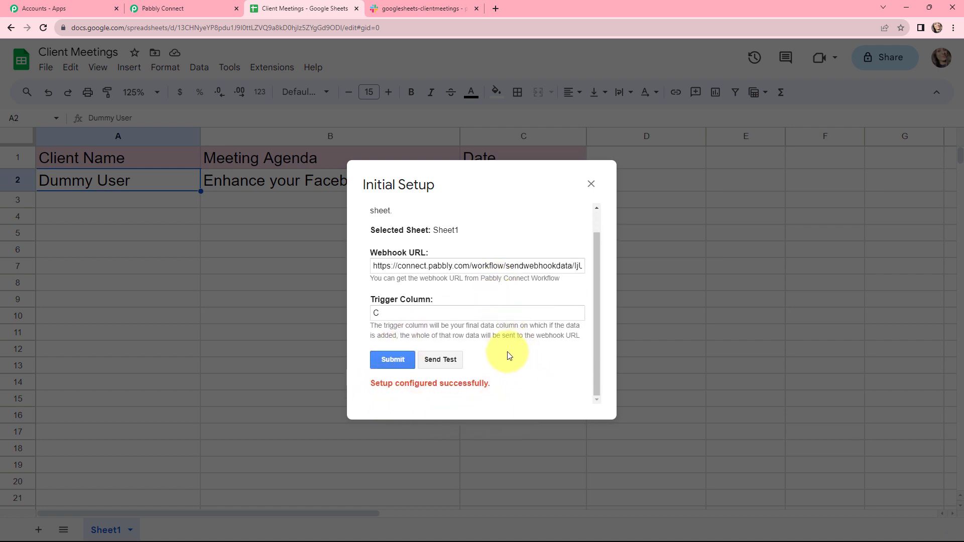
click(591, 184)
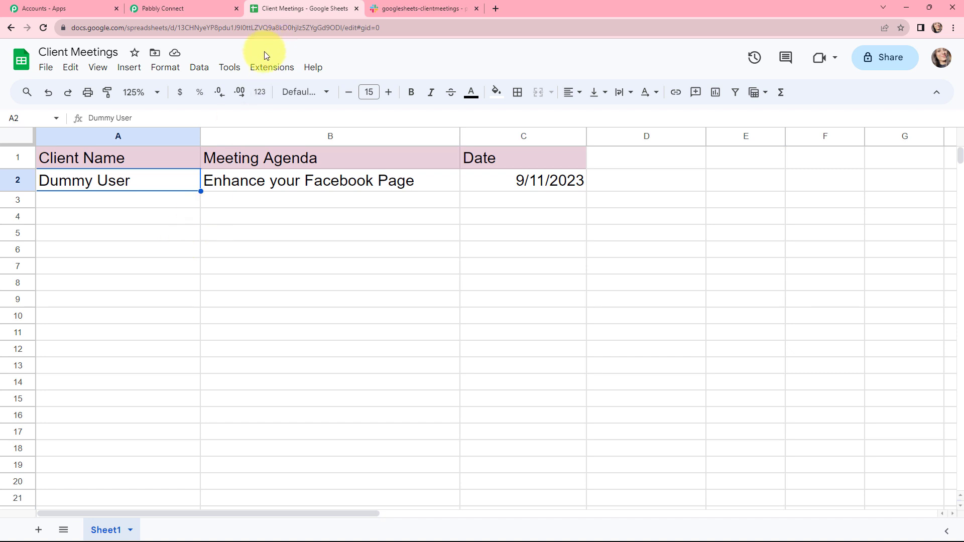
Step: Enable Send On Event for the Pabbly Connect Webhooks add-on in the Client Meetings spreadsheet
click(264, 67)
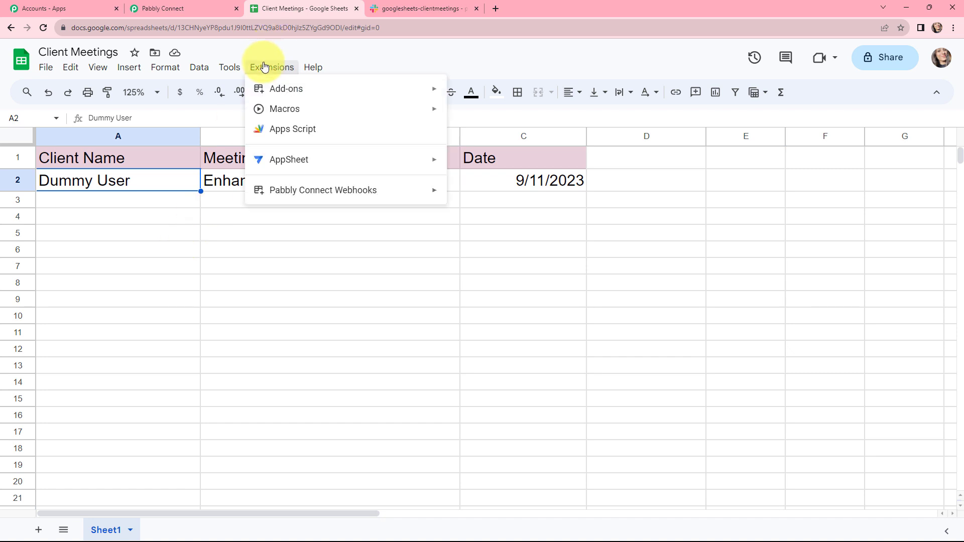
mouse_move(295, 189)
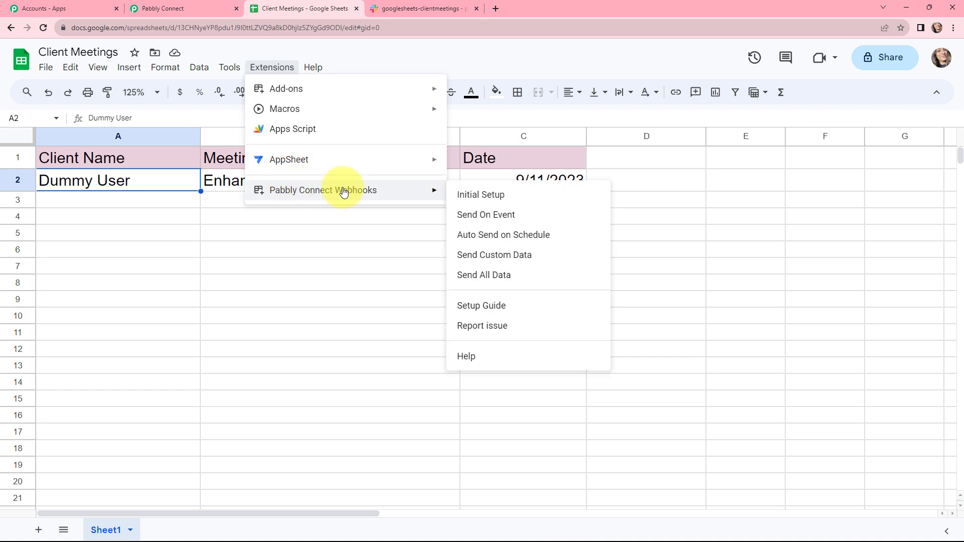
click(453, 216)
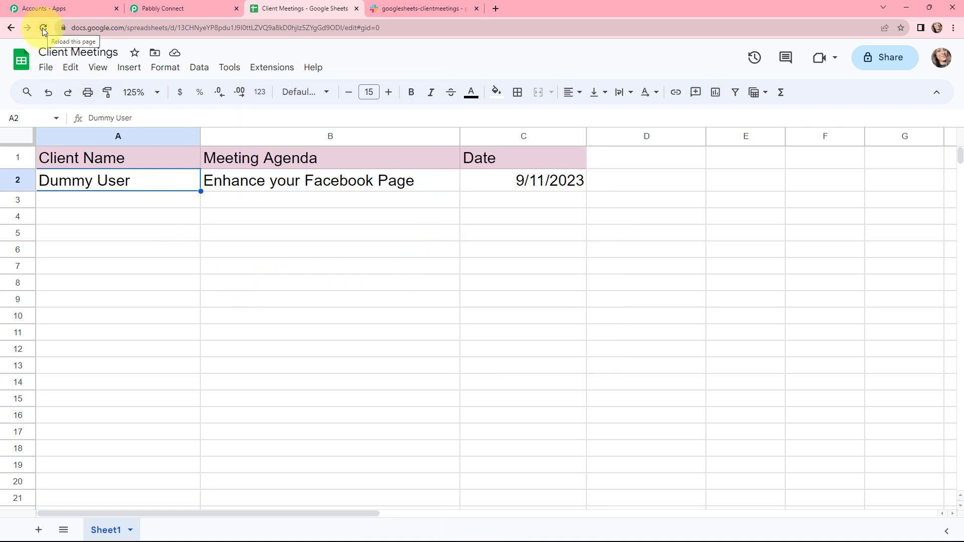
Step: In row 3, enter Demo User as the client name and Best Stocks to Invest in 2023 as the meeting agenda
click(111, 231)
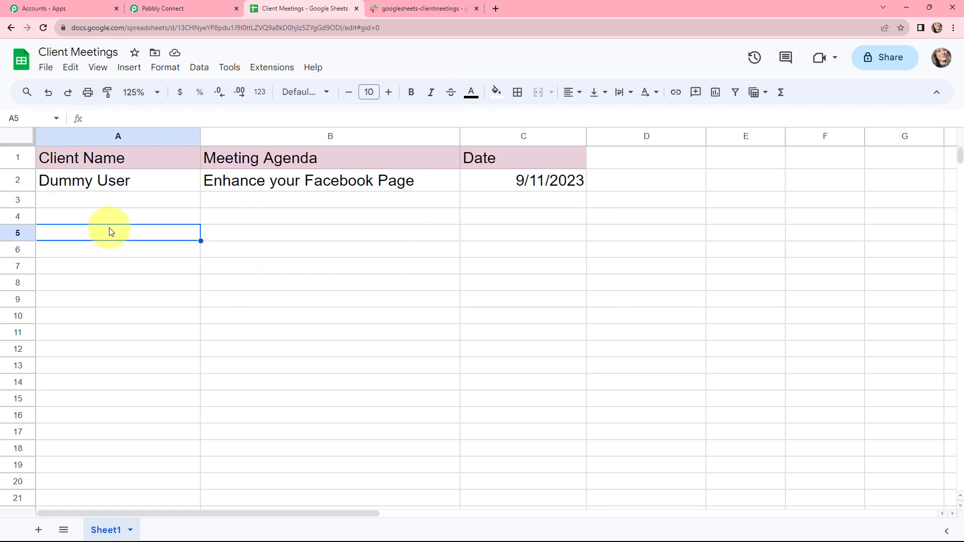
click(110, 201)
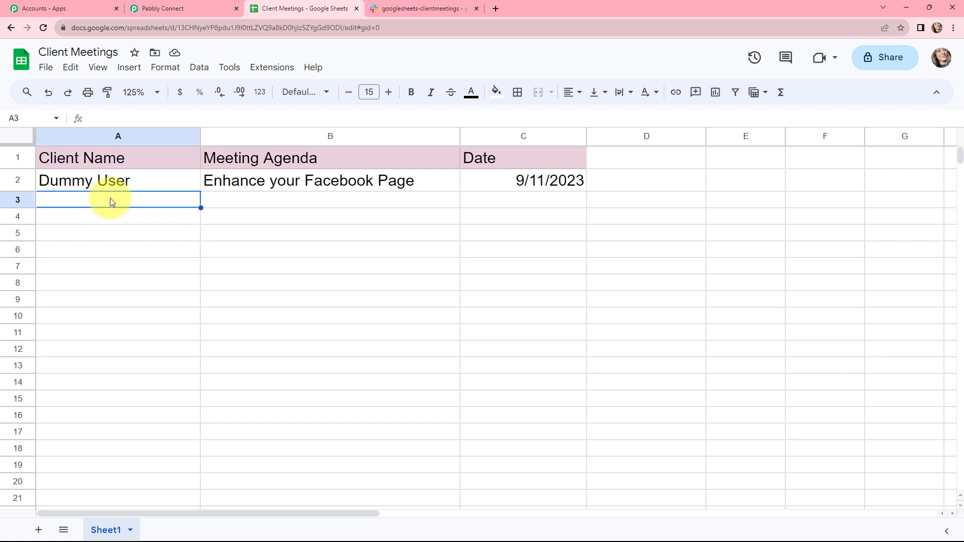
text(D)
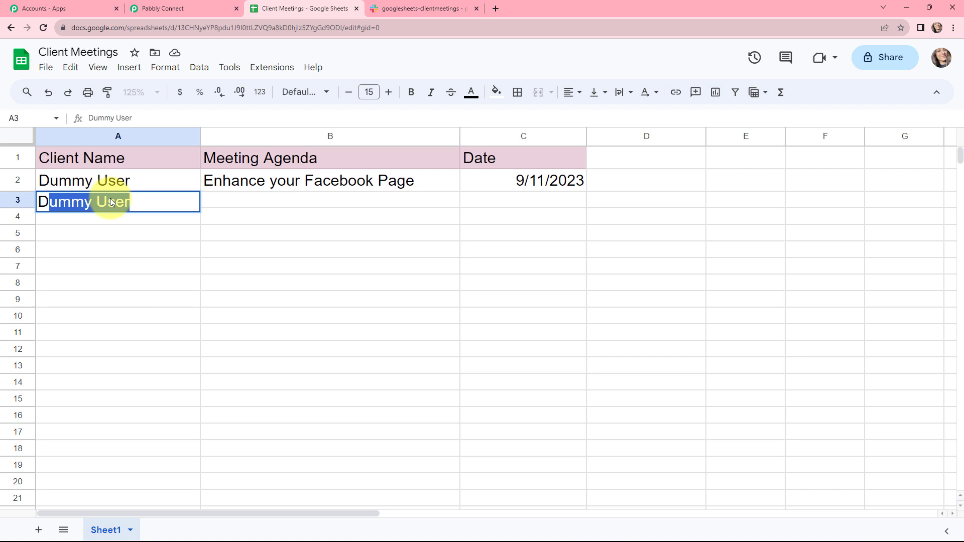
text(emo U)
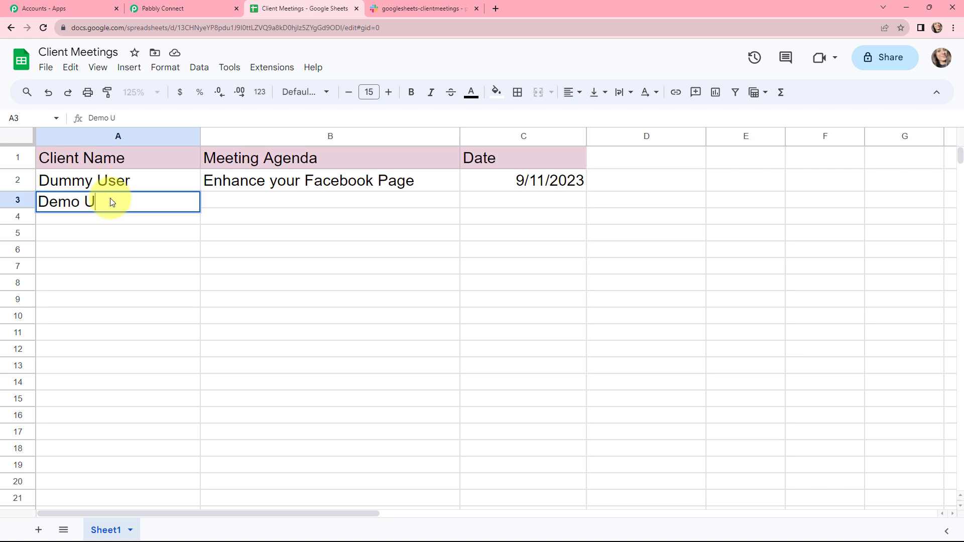
text(ser)
key(Tab)
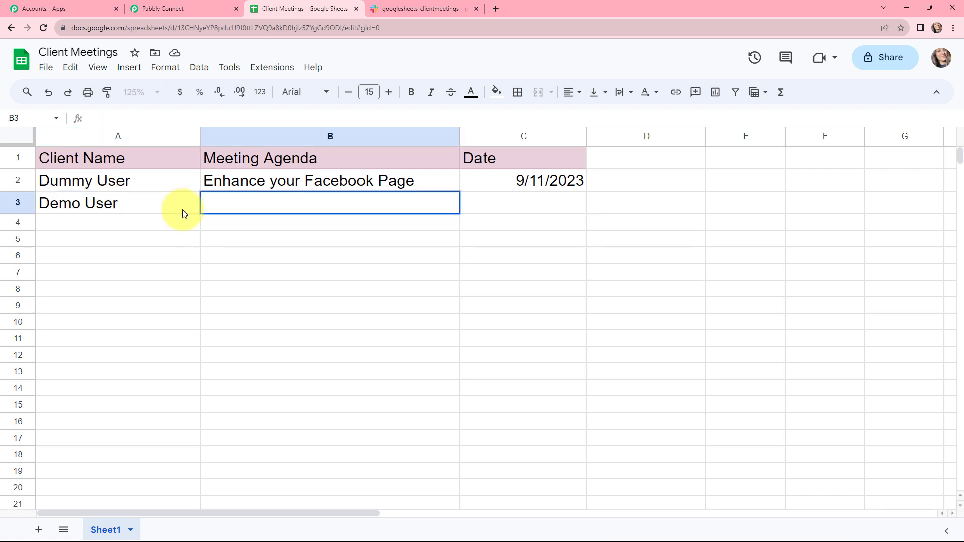
double_click(216, 204)
key(ctrl+v)
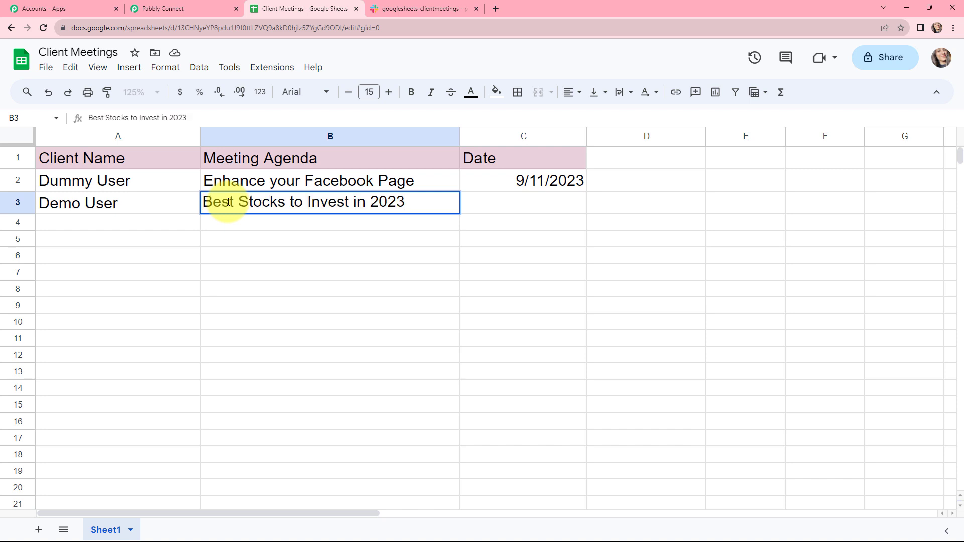
Step: Enter the date 10/11/2023 in row 3 and check the new row's client name, agenda and date cells
click(521, 207)
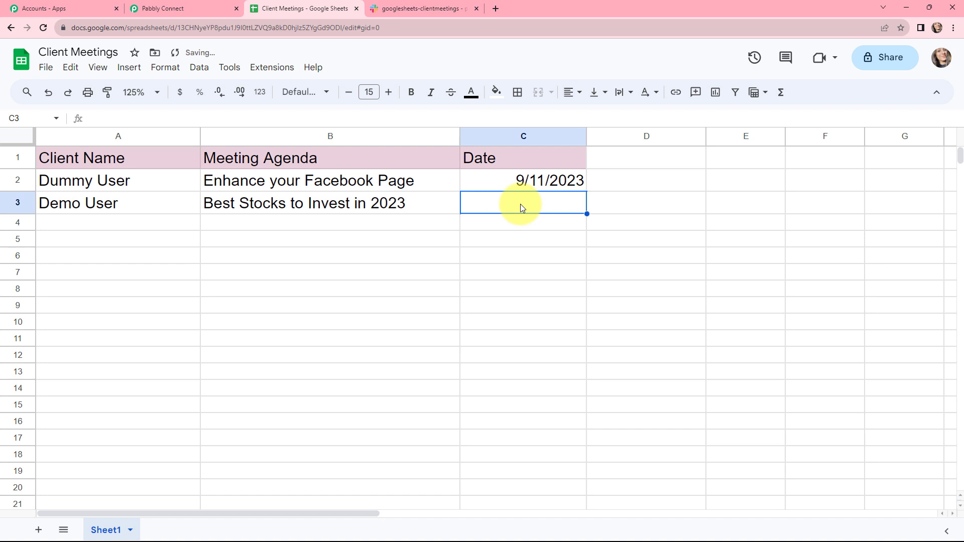
text(10/1)
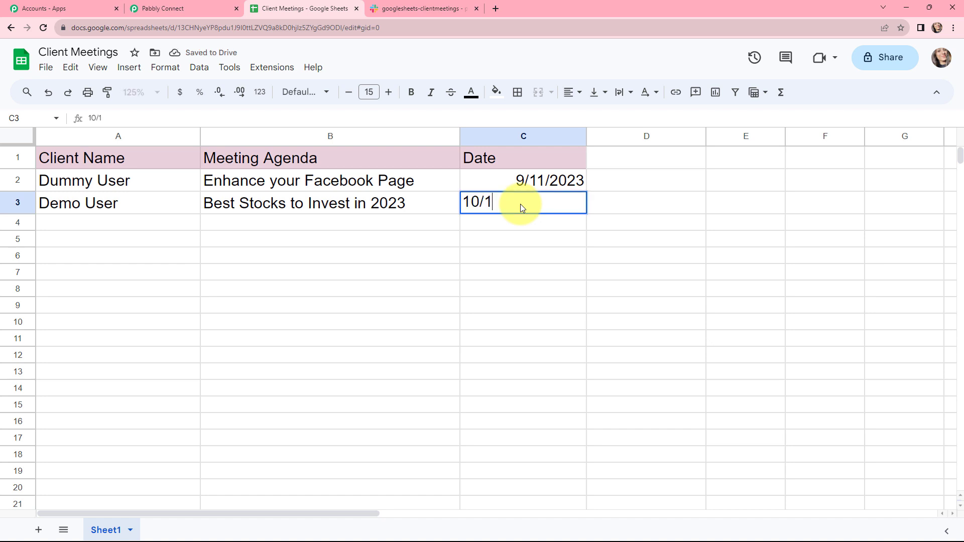
text(1/2023)
click(441, 275)
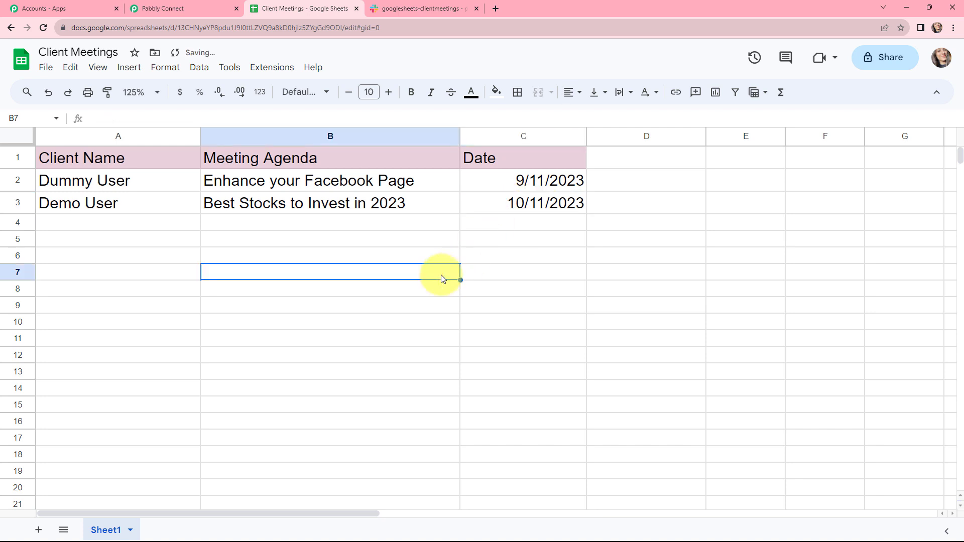
click(121, 210)
click(238, 207)
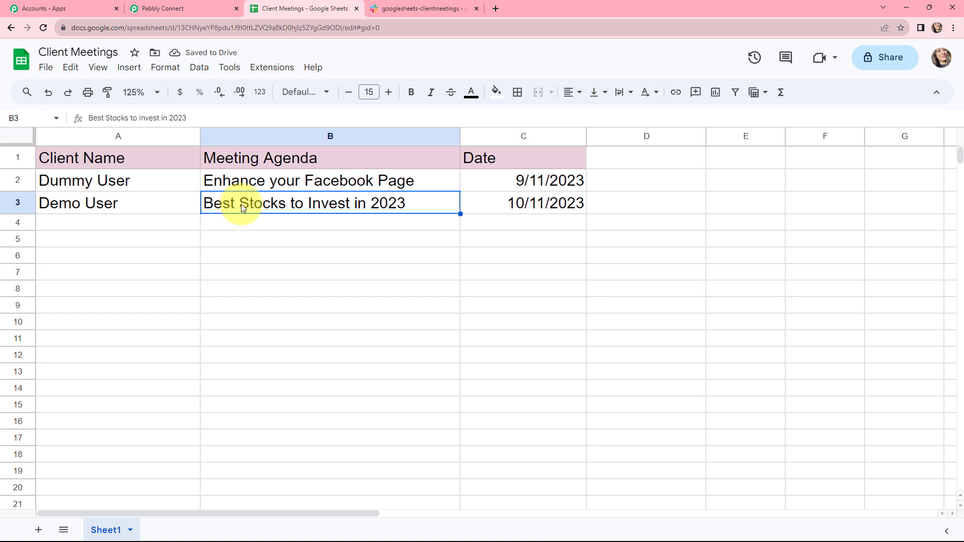
click(499, 209)
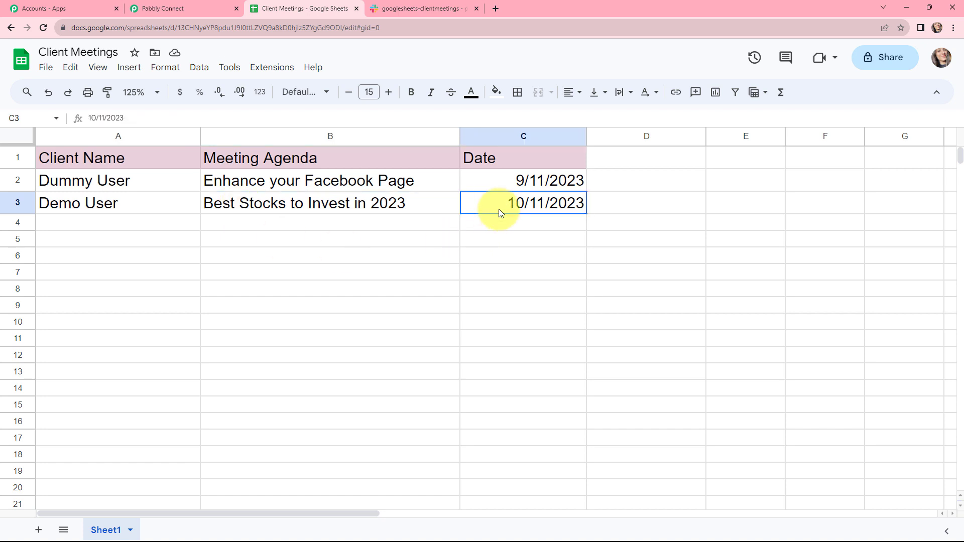
click(373, 239)
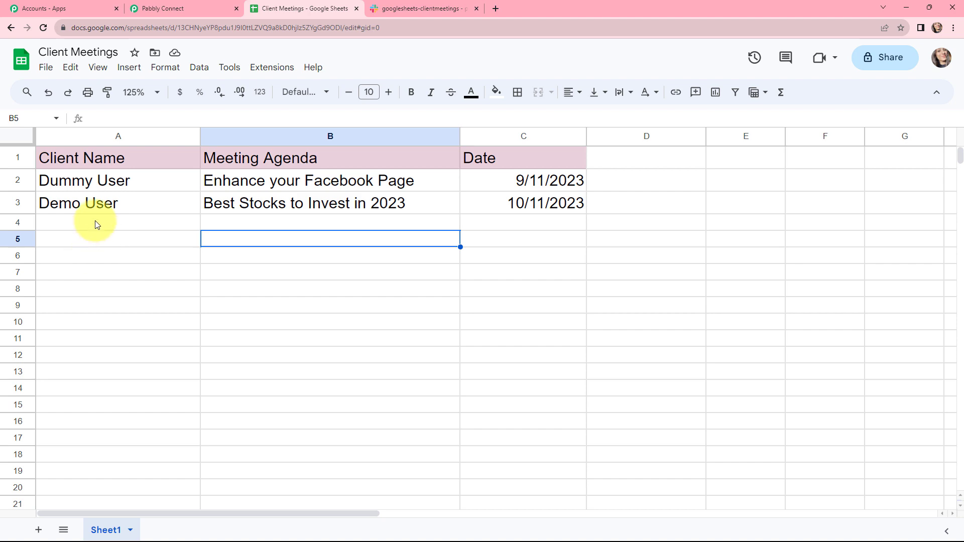
Step: In Pabbly Connect, examine the trigger's captured webhook response, comparing the trigger column, sheet details, row index, agenda, date and client name
click(181, 6)
scroll(462, 111, down, 6)
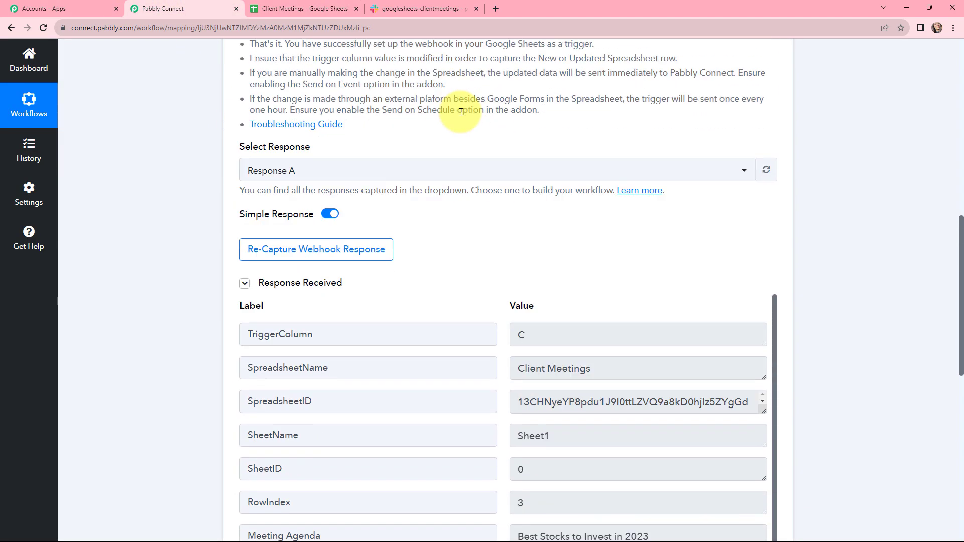
scroll(461, 115, down, 3)
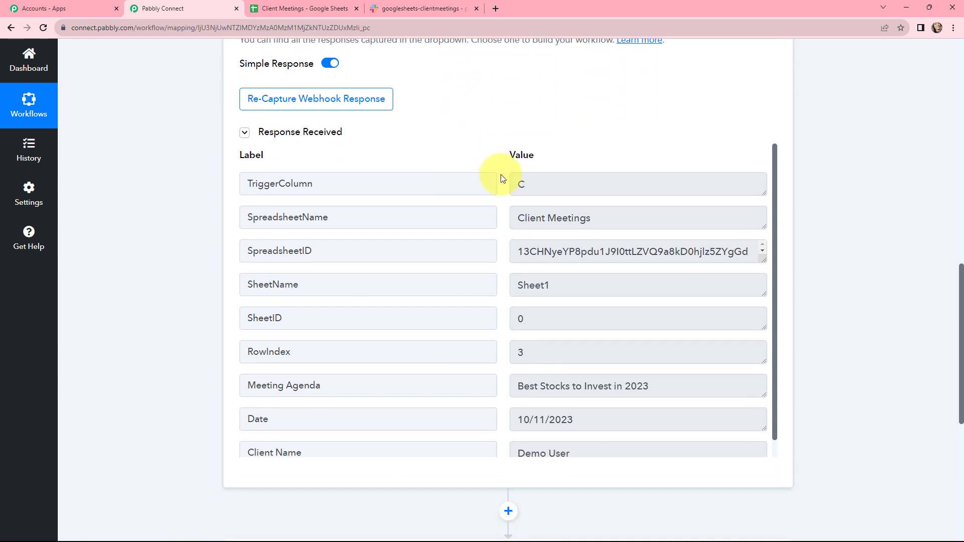
drag(571, 183, 508, 186)
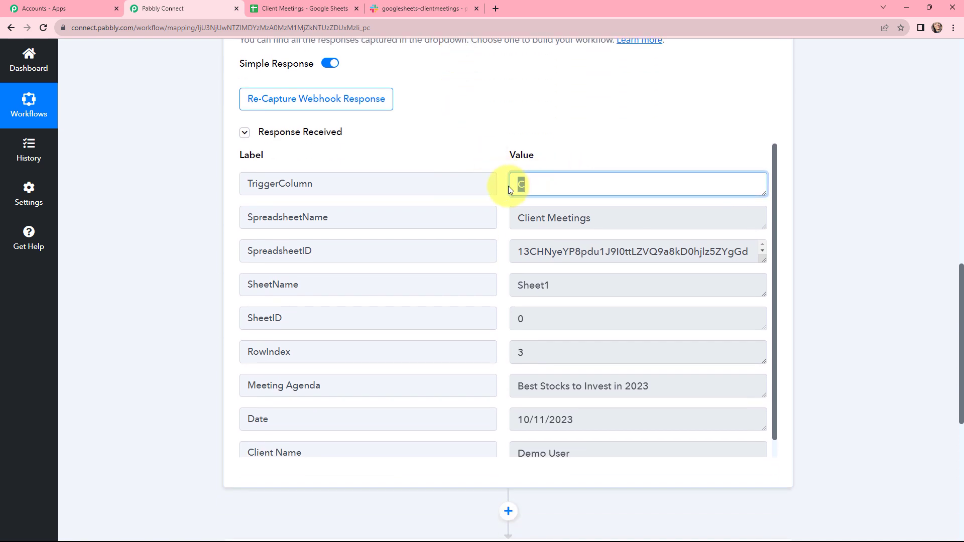
drag(622, 218, 685, 276)
drag(599, 280, 483, 284)
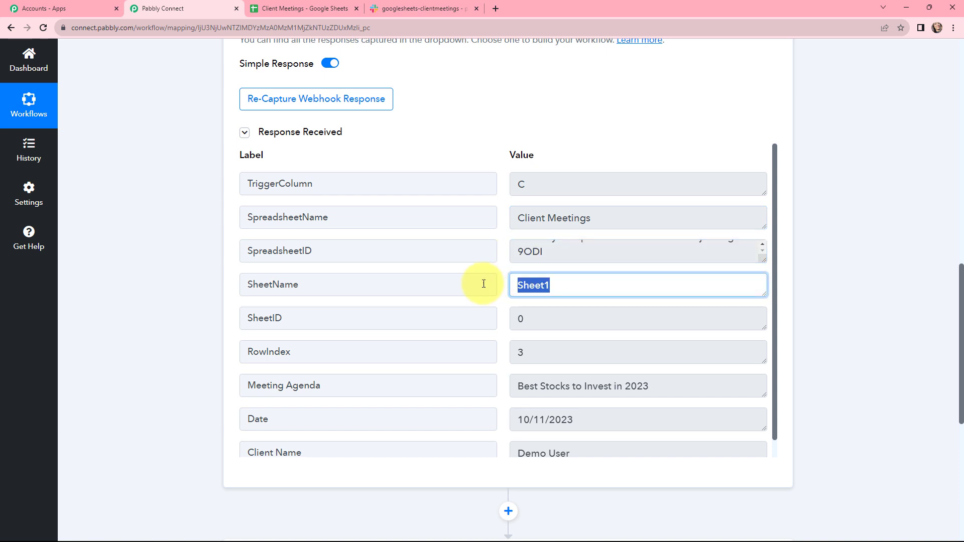
drag(532, 320, 491, 323)
drag(549, 355, 523, 361)
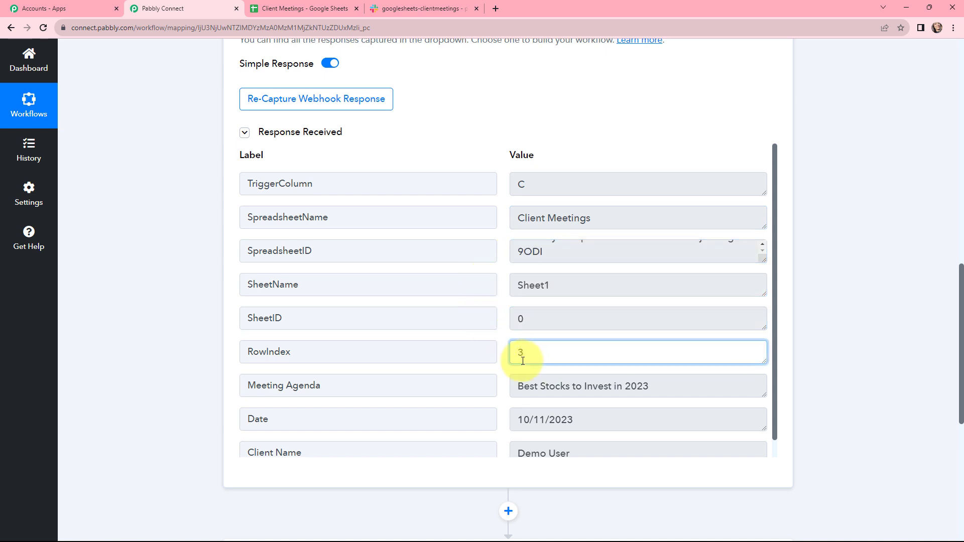
drag(671, 390, 478, 379)
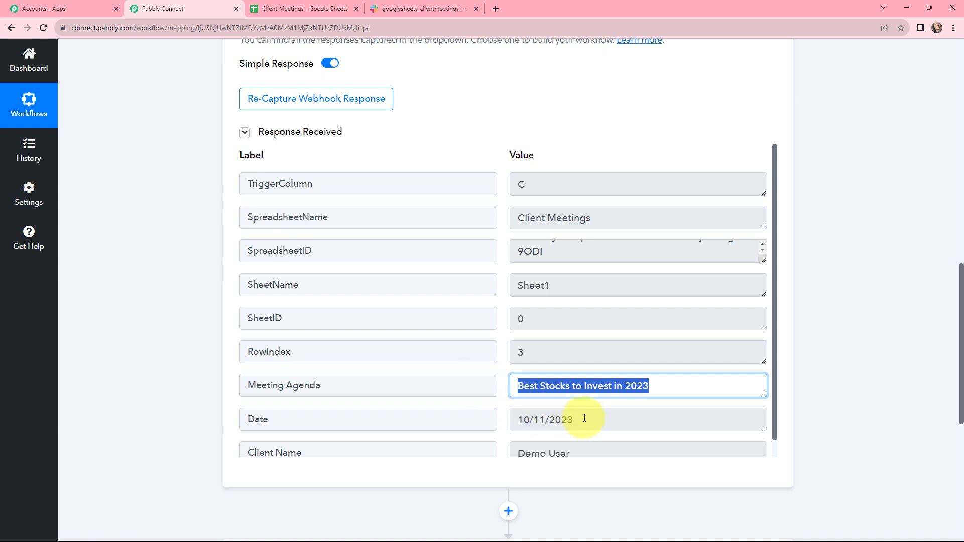
drag(585, 418, 491, 409)
drag(598, 452, 496, 394)
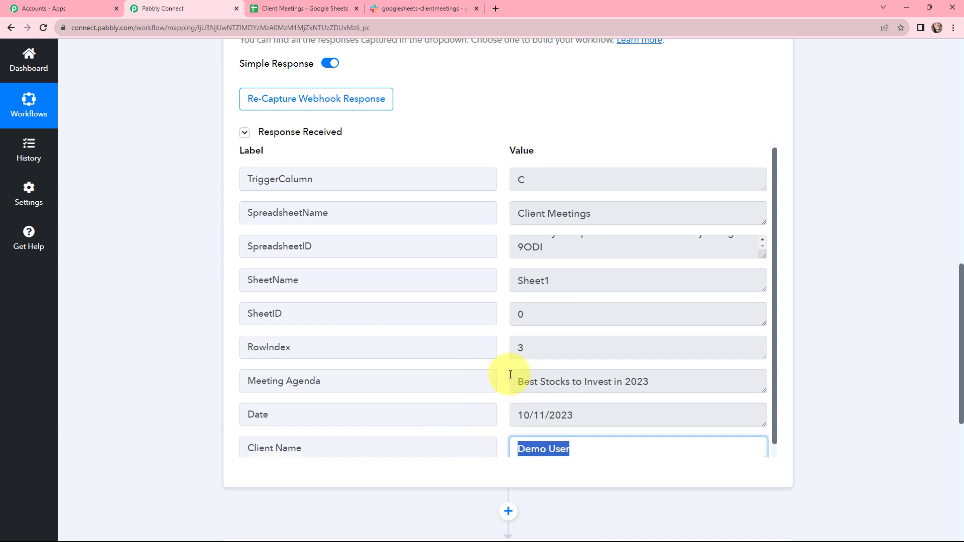
click(511, 376)
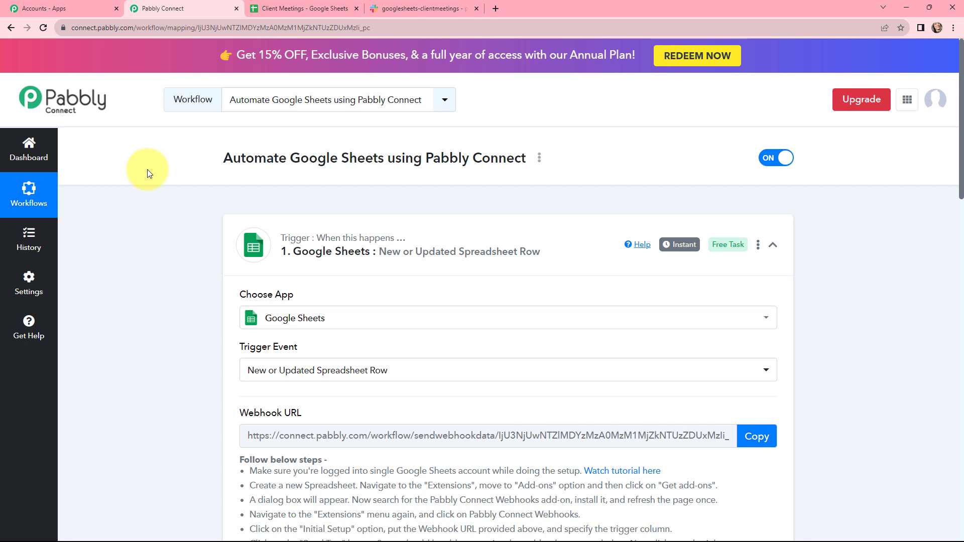
Step: Add a new Slack connection for the Send Channel Message action with token type user, and allow its access to the pabbly workspace
mouse_move(676, 252)
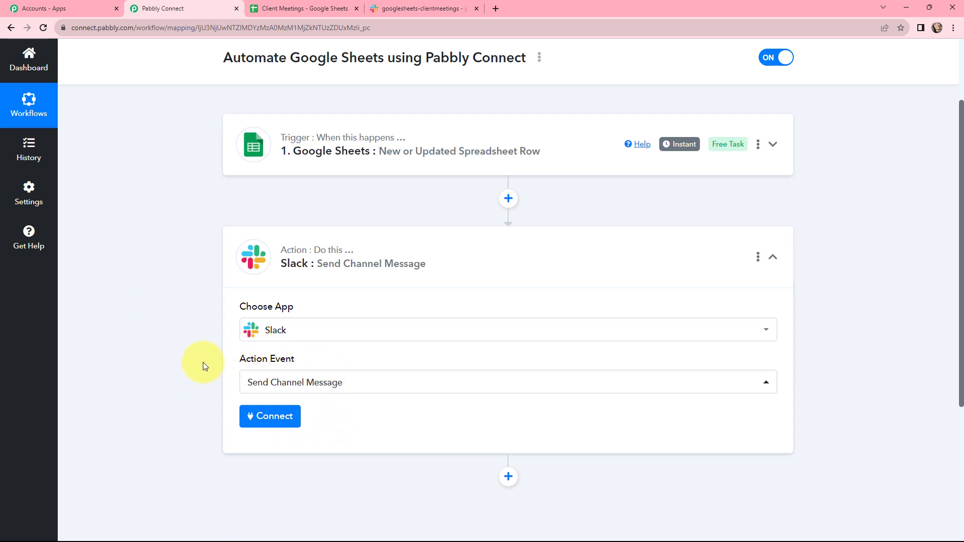
click(257, 421)
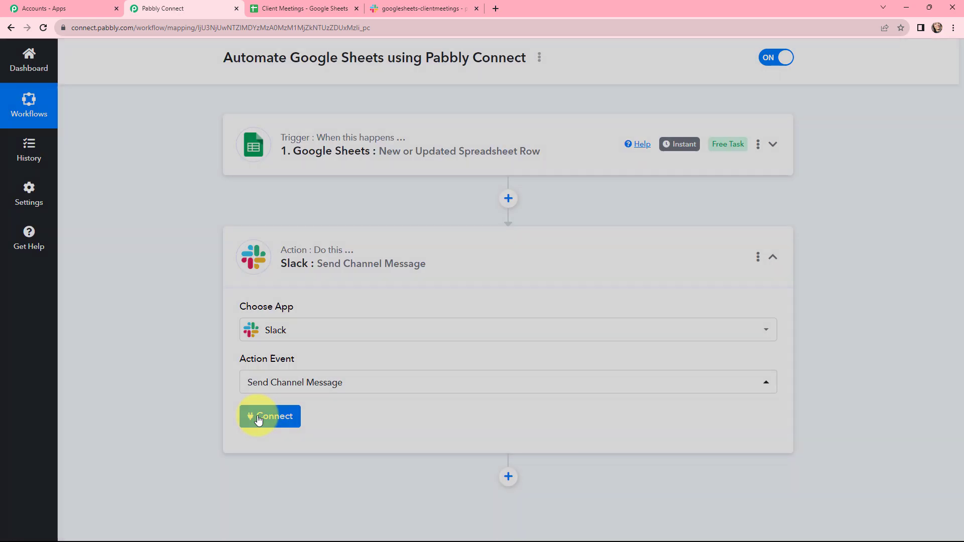
click(447, 161)
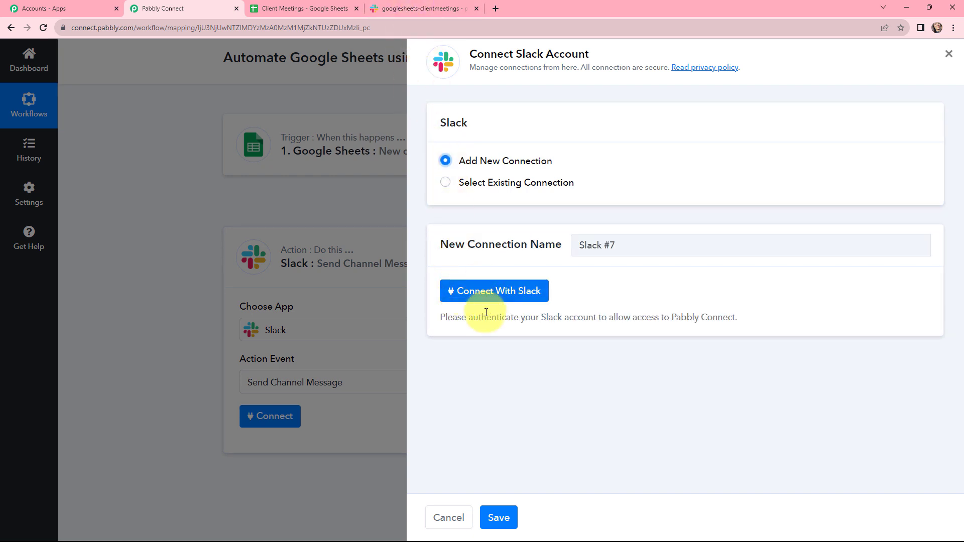
click(478, 290)
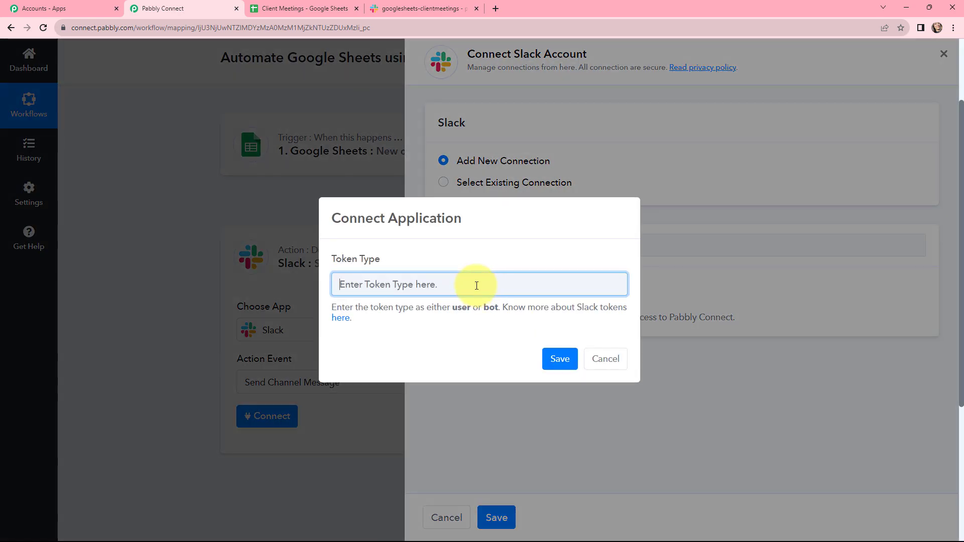
text(user)
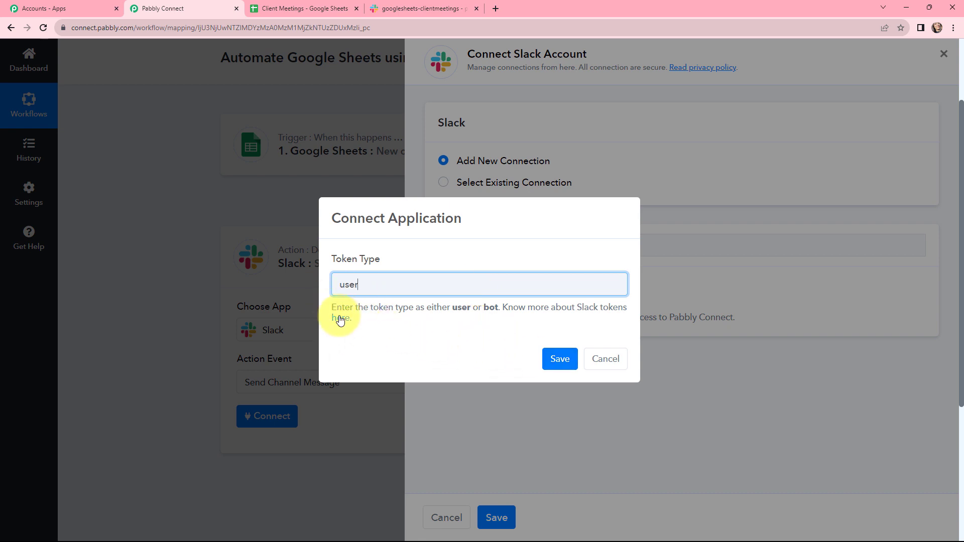
click(565, 364)
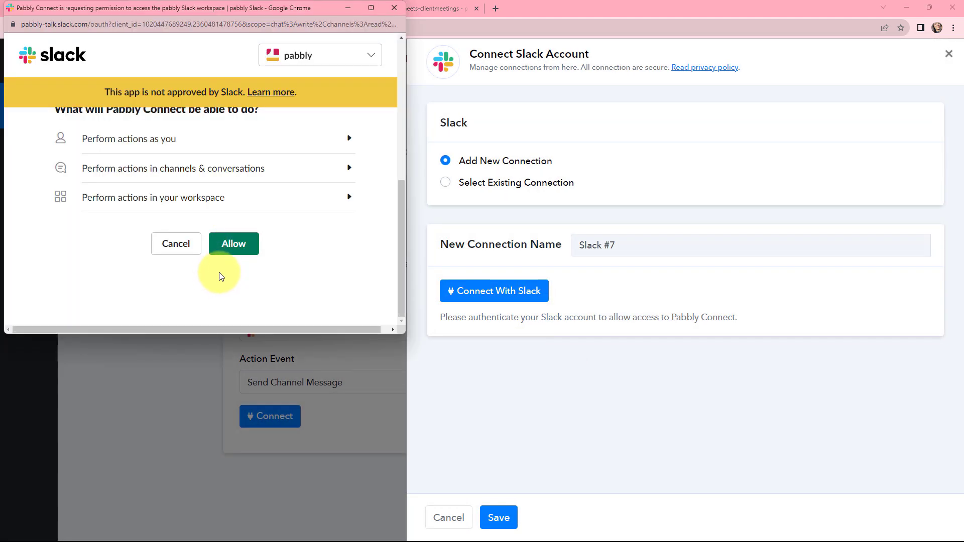
click(238, 249)
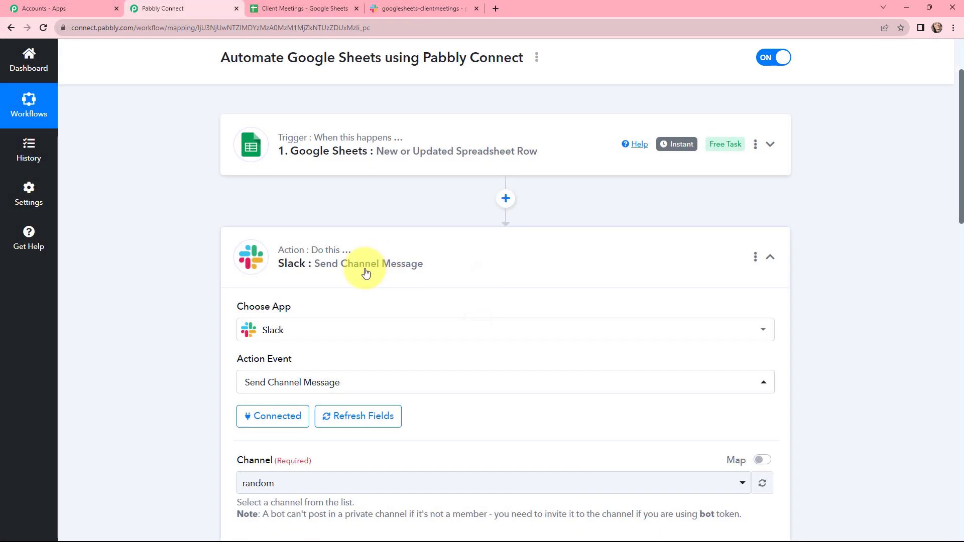
Step: Check the target channel in Slack, and set the Pabbly Connect action's channel to googlesheets-clientmeetings
scroll(423, 226, down, 3)
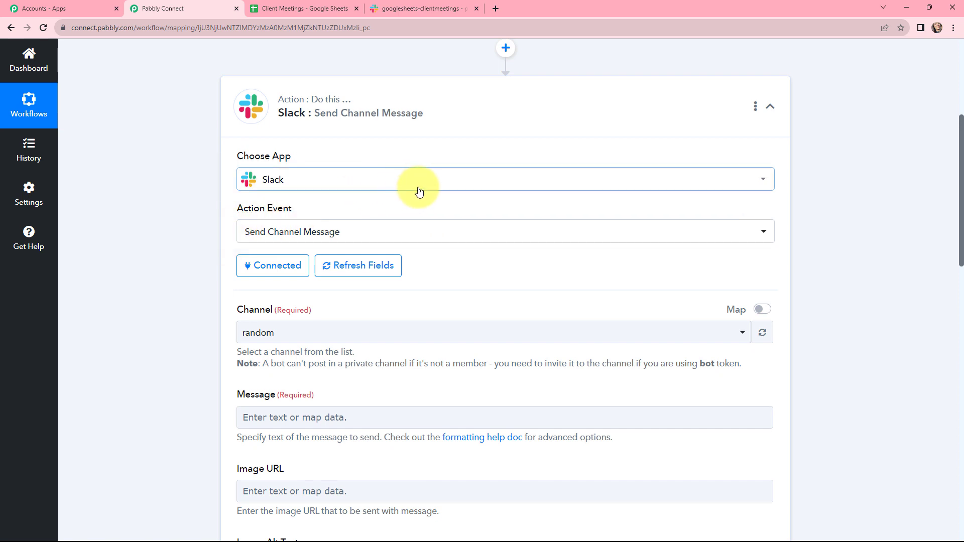
scroll(419, 192, down, 2)
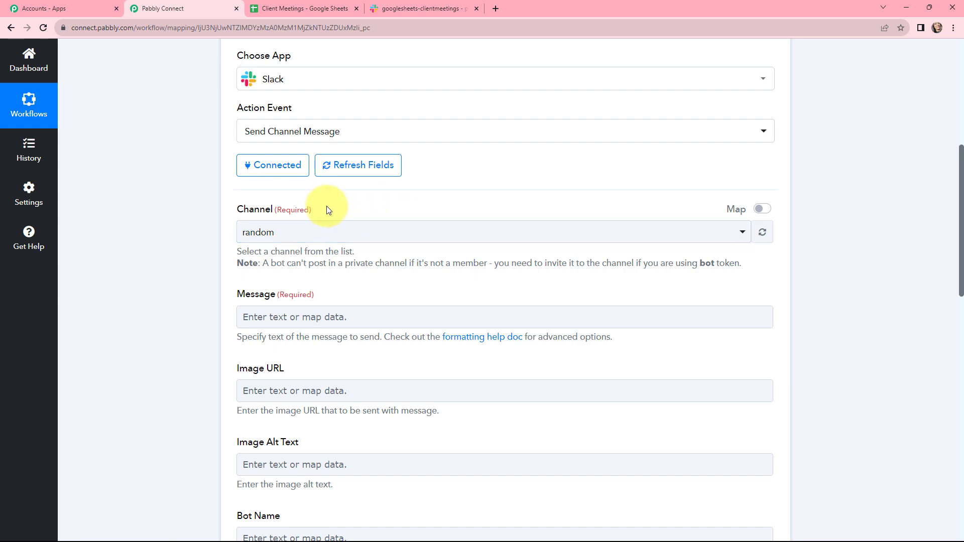
click(409, 8)
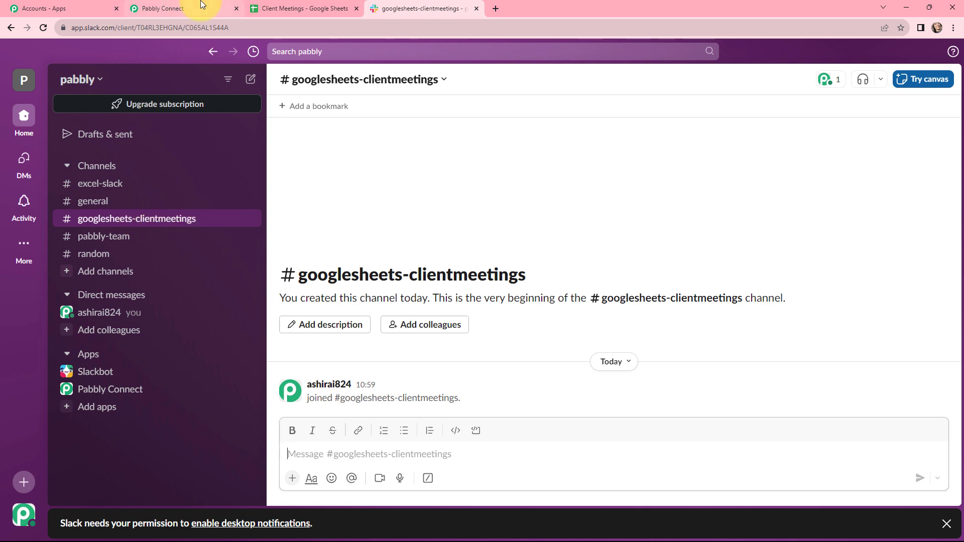
click(204, 7)
click(326, 231)
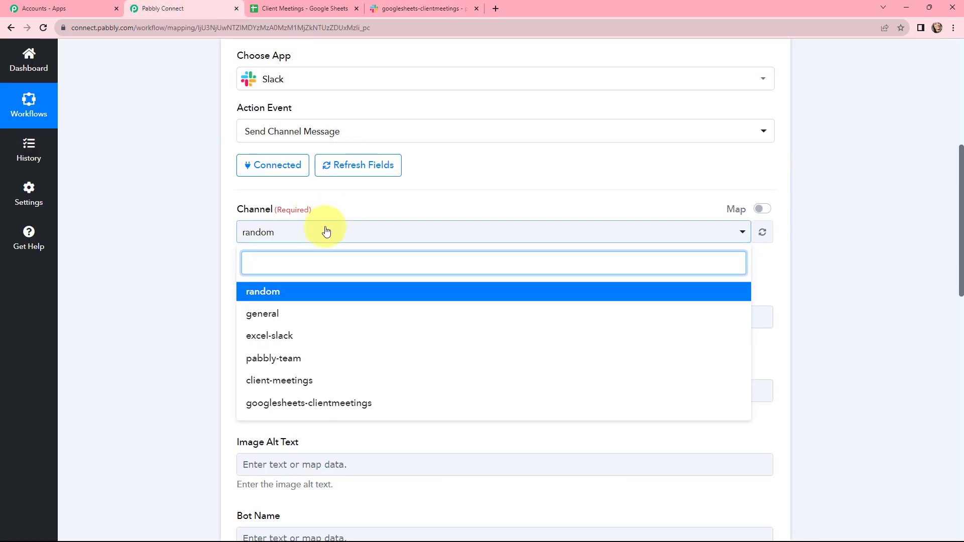
click(323, 406)
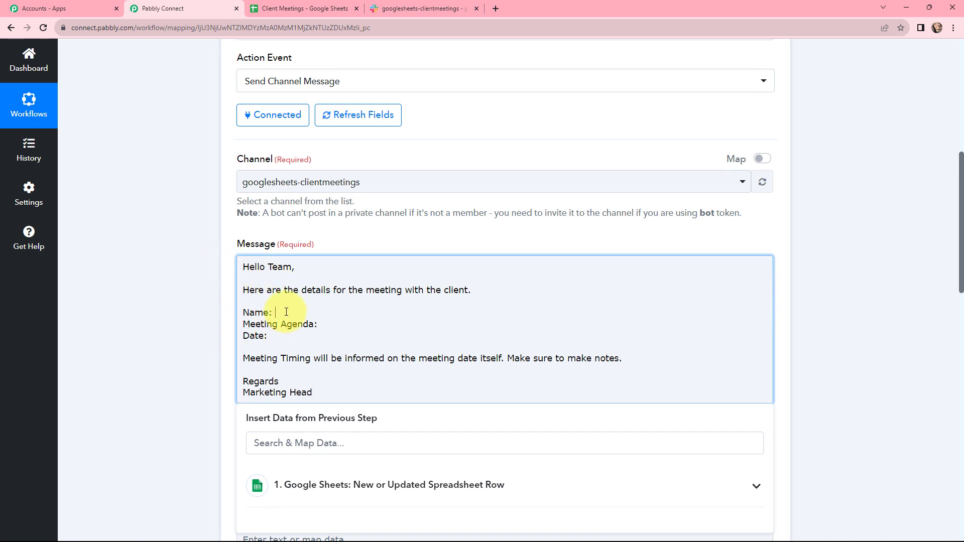
Step: Map the Google Sheets trigger's Client Name onto the Name line of the Slack message
scroll(286, 312, down, 2)
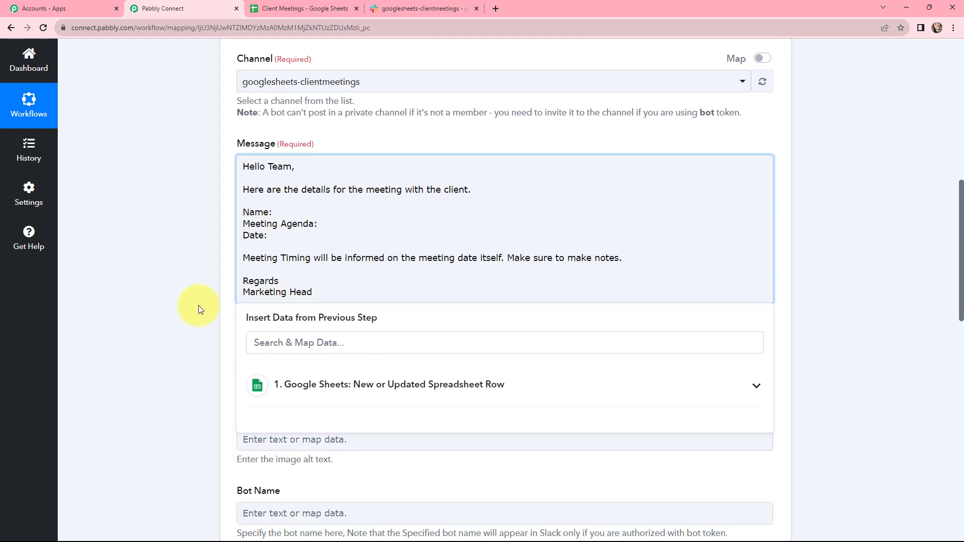
click(335, 382)
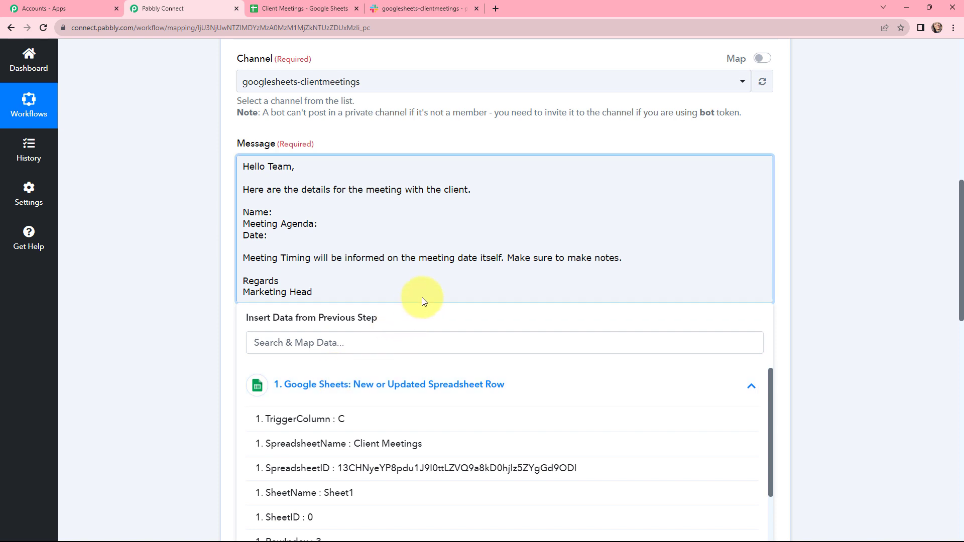
scroll(422, 298, down, 1)
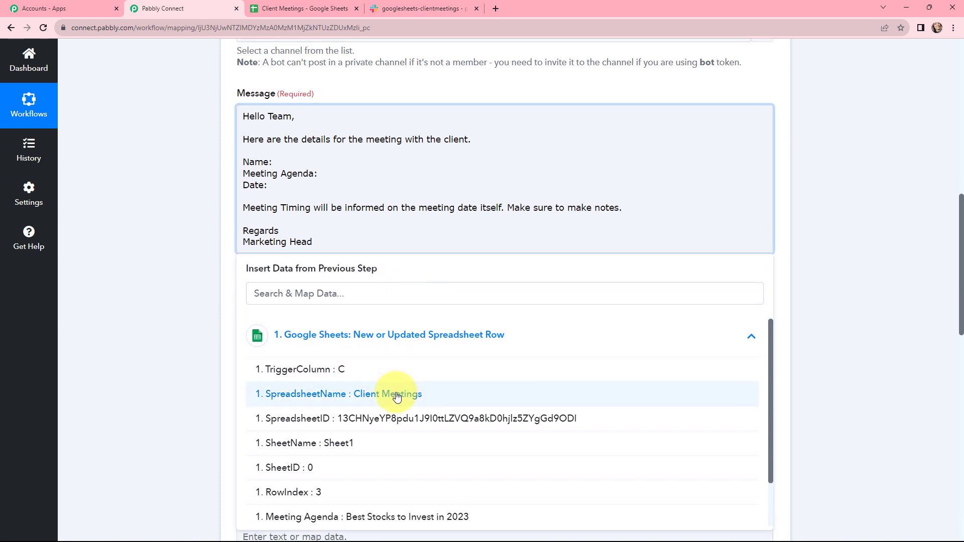
scroll(346, 395, down, 1)
click(361, 511)
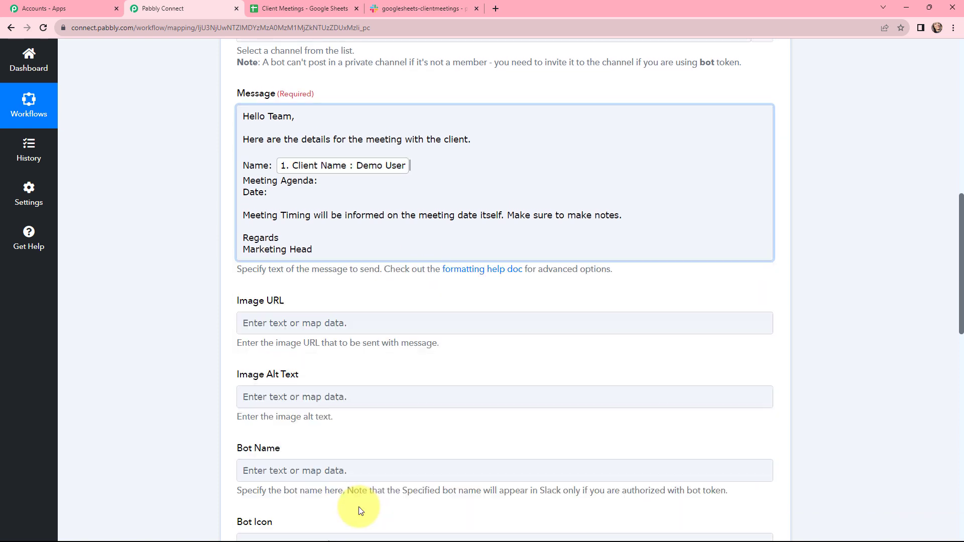
Step: Map the trigger's Meeting Agenda and Date values onto the matching lines of the Slack message
click(347, 343)
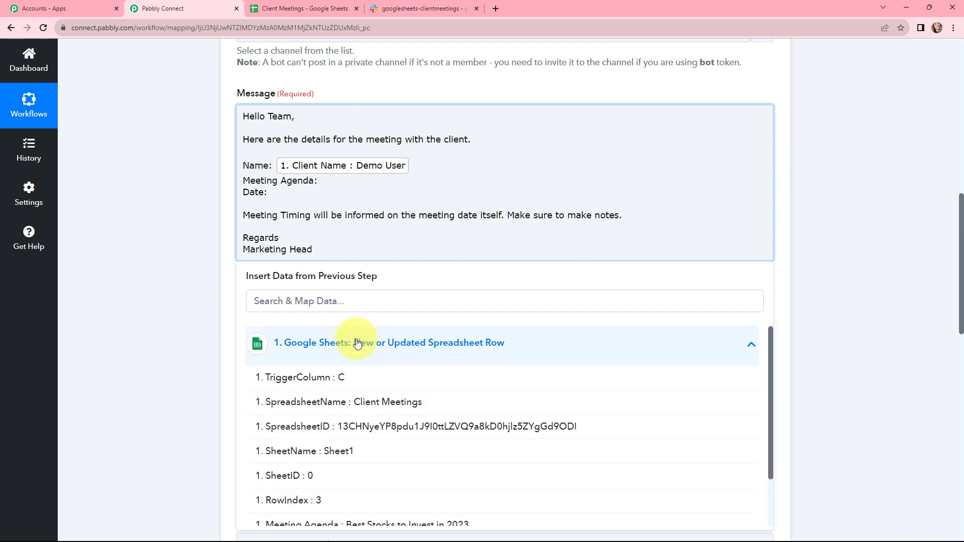
scroll(366, 418, down, 1)
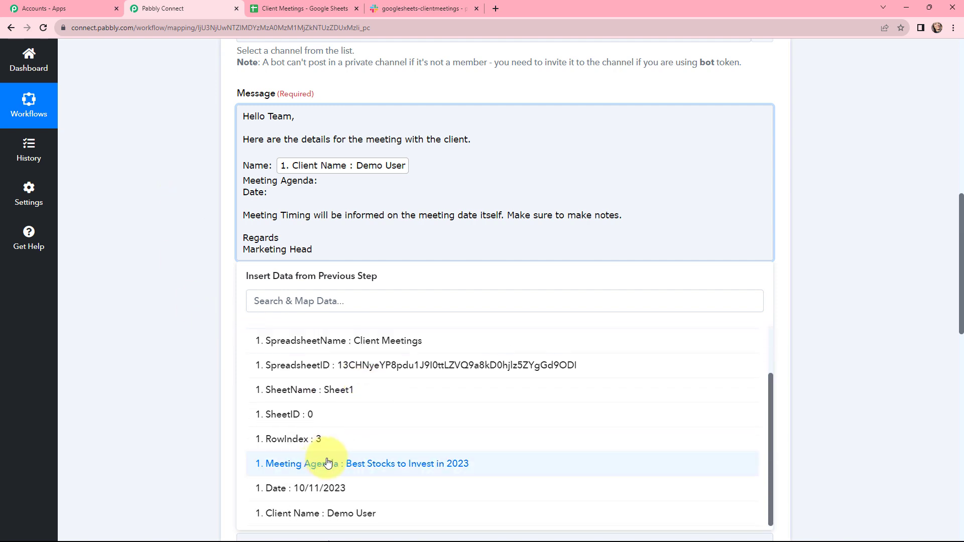
click(392, 464)
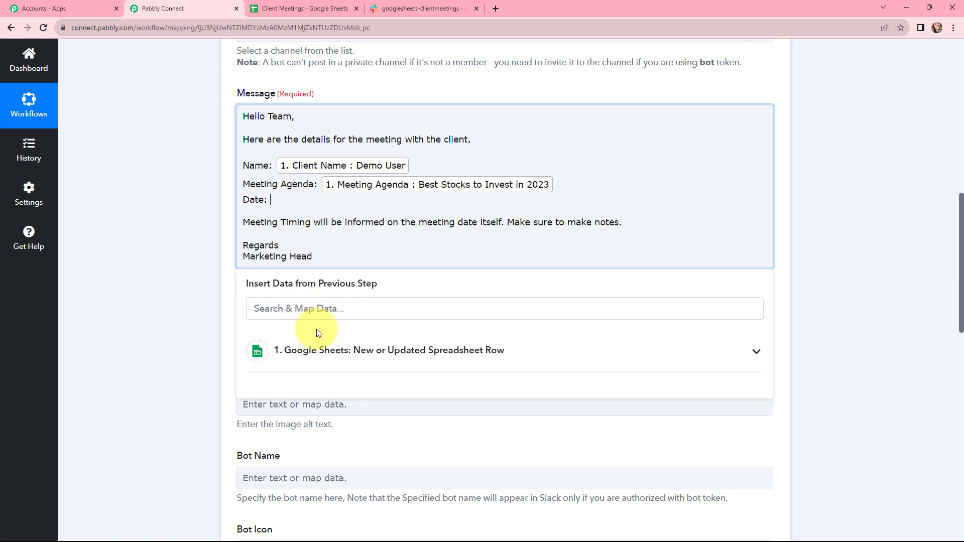
click(345, 351)
scroll(357, 396, down, 3)
scroll(351, 482, down, 1)
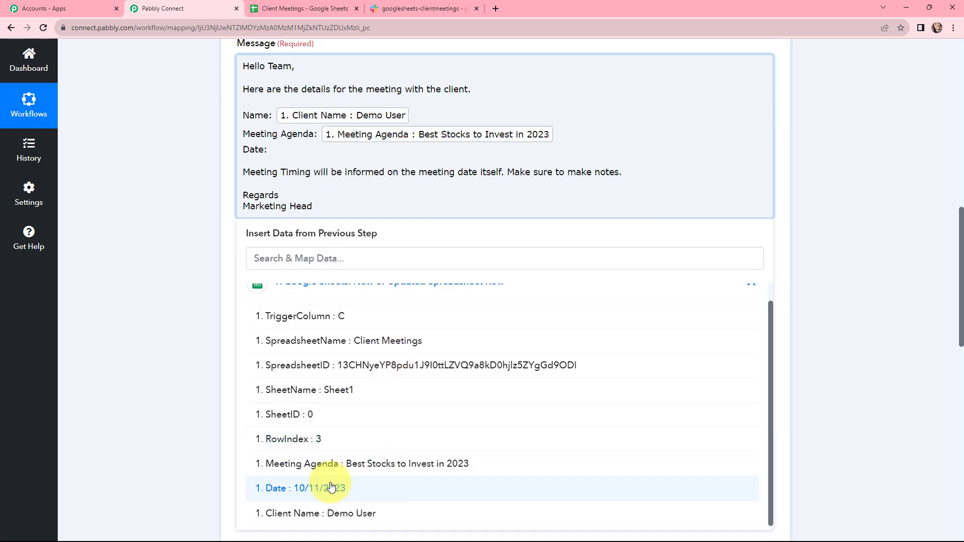
click(332, 487)
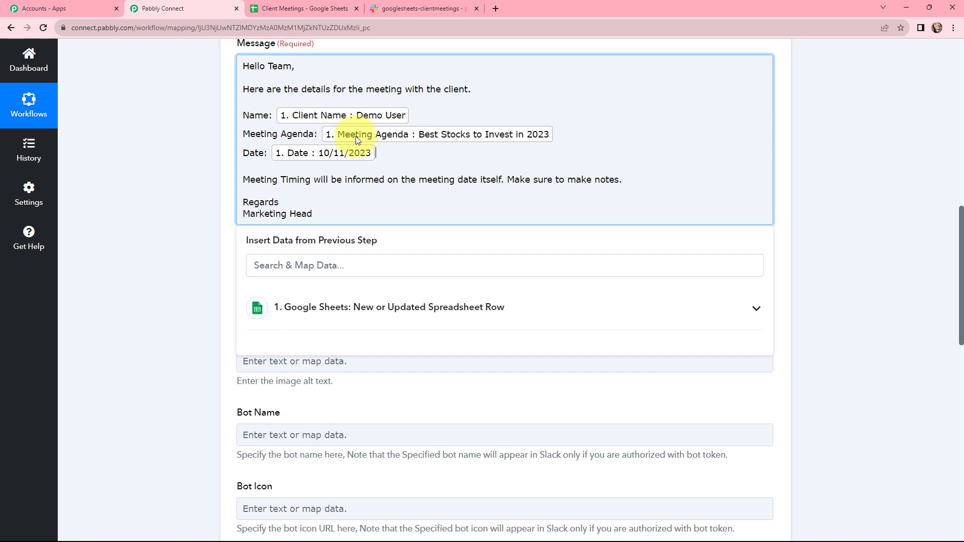
scroll(426, 162, up, 1)
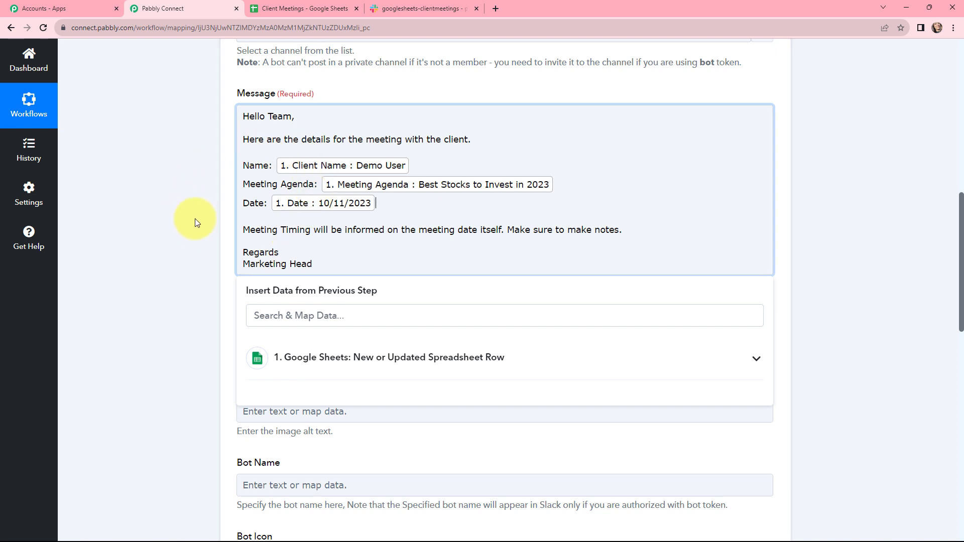
scroll(195, 218, up, 1)
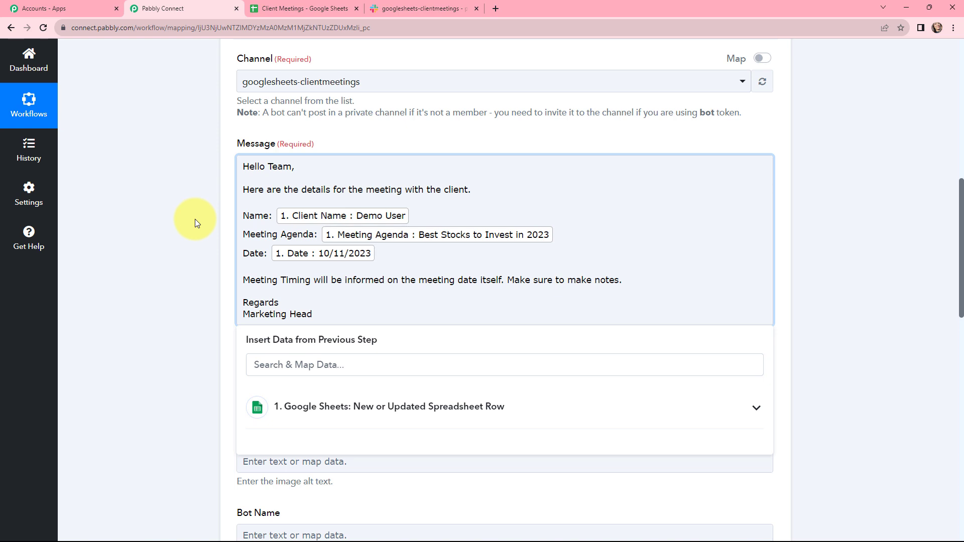
click(210, 255)
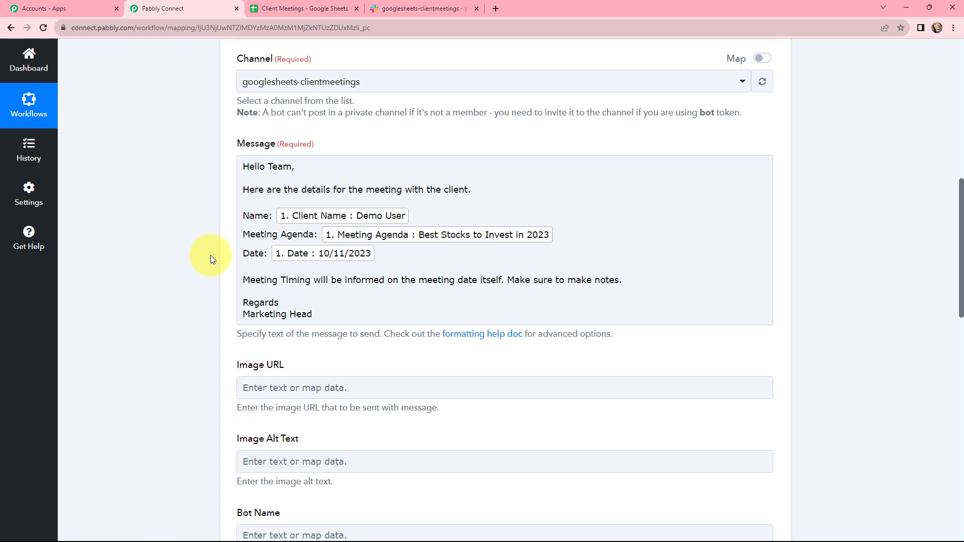
Step: Leave the optional Slack message fields at their defaults, and save the action while sending a test request
scroll(210, 255, down, 3)
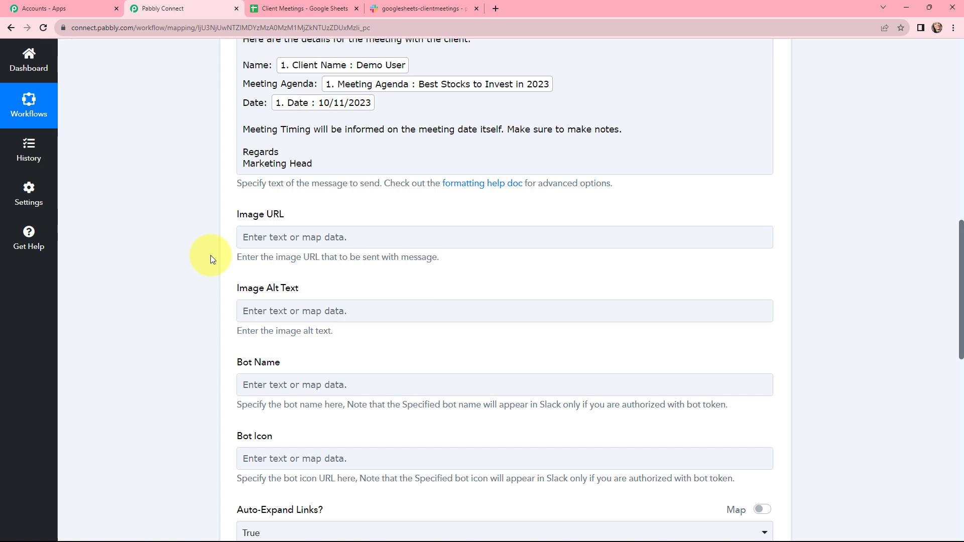
scroll(210, 255, down, 1)
scroll(210, 256, down, 3)
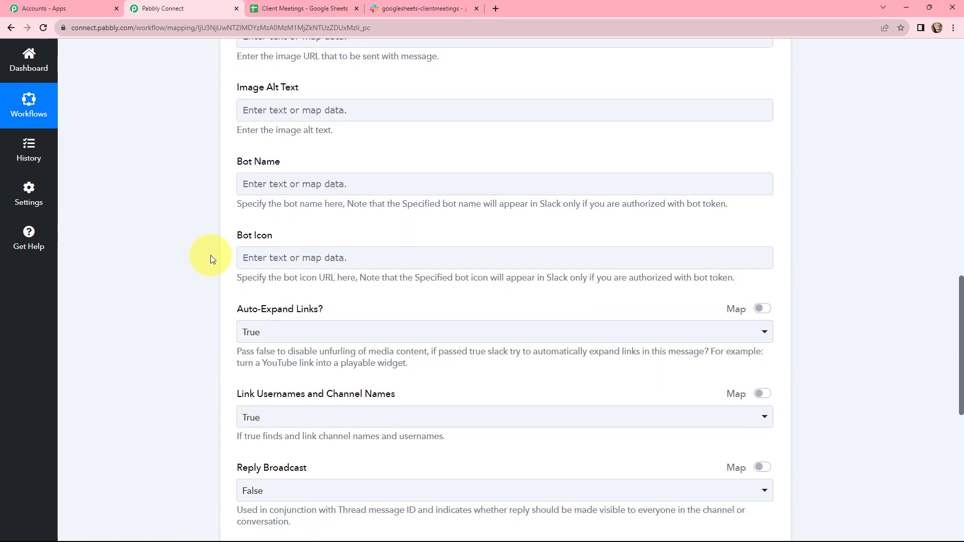
scroll(210, 255, down, 4)
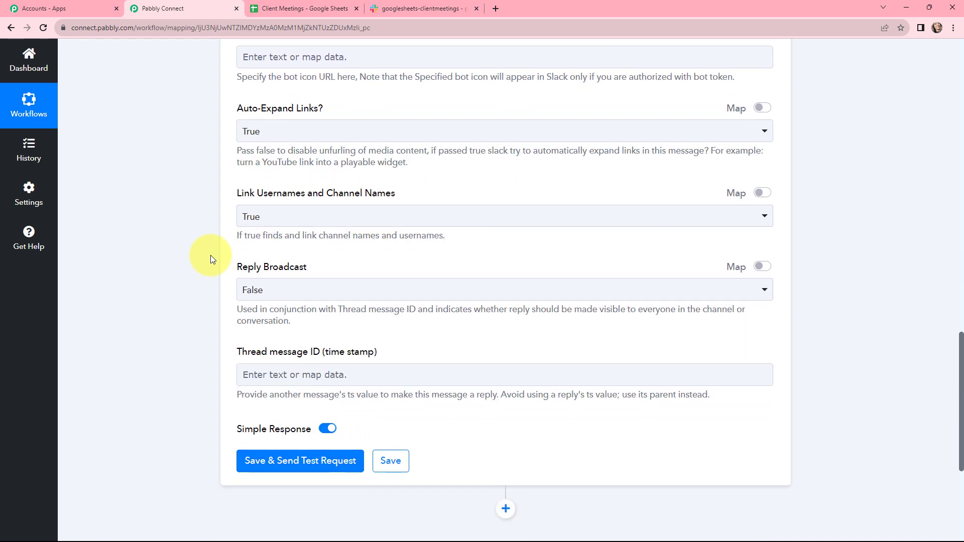
scroll(210, 259, down, 1)
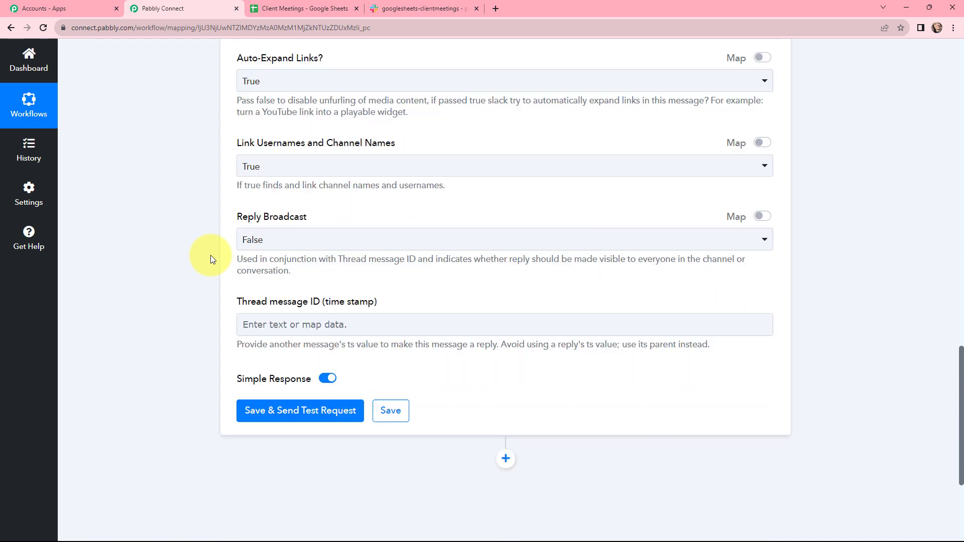
click(281, 411)
Step: Enlarge the Message Text value in the Slack test response and read the full message
scroll(492, 257, down, 5)
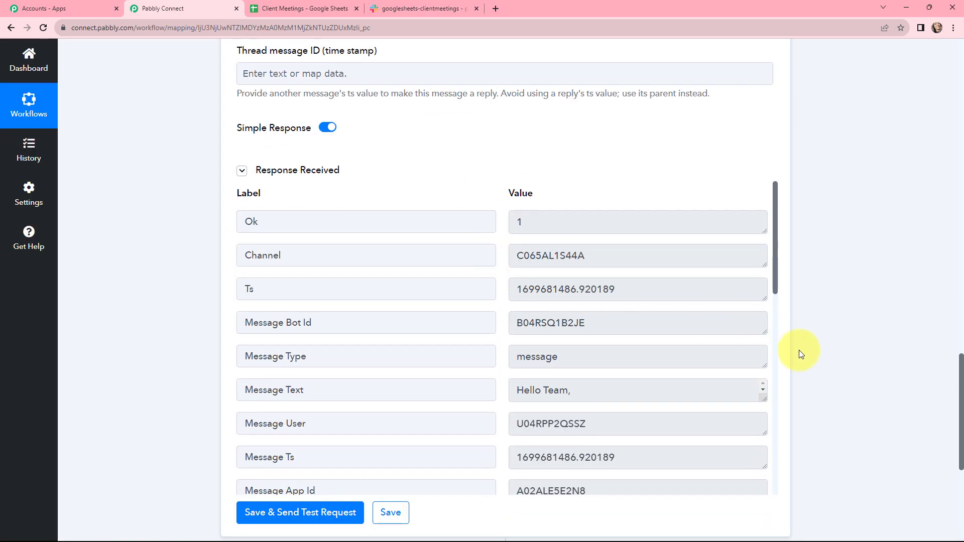
drag(763, 398, 762, 465)
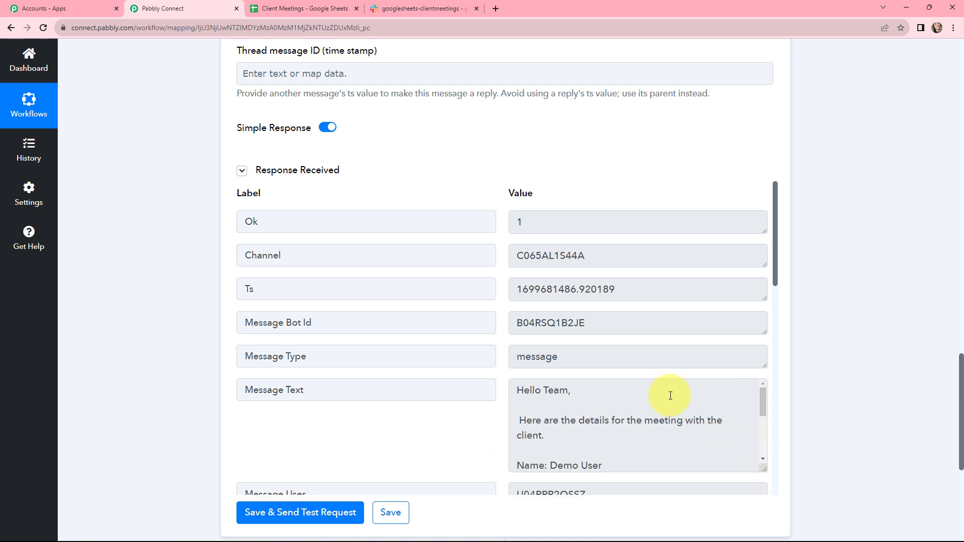
scroll(673, 400, down, 3)
scroll(504, 332, down, 2)
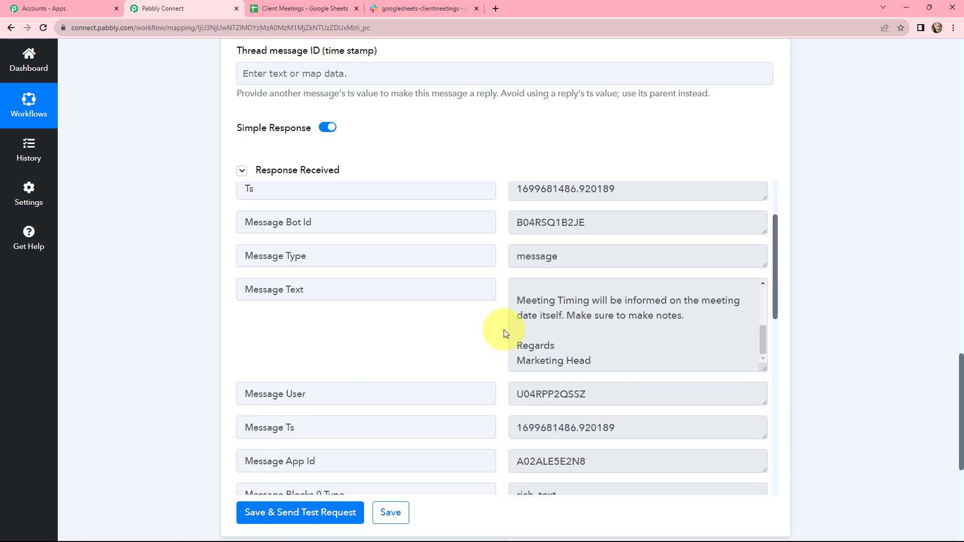
Step: In Slack, examine the test message's client name, agenda and date in googlesheets-clientmeetings, and return to the Pabbly Connect workflow
click(384, 5)
drag(305, 276, 409, 390)
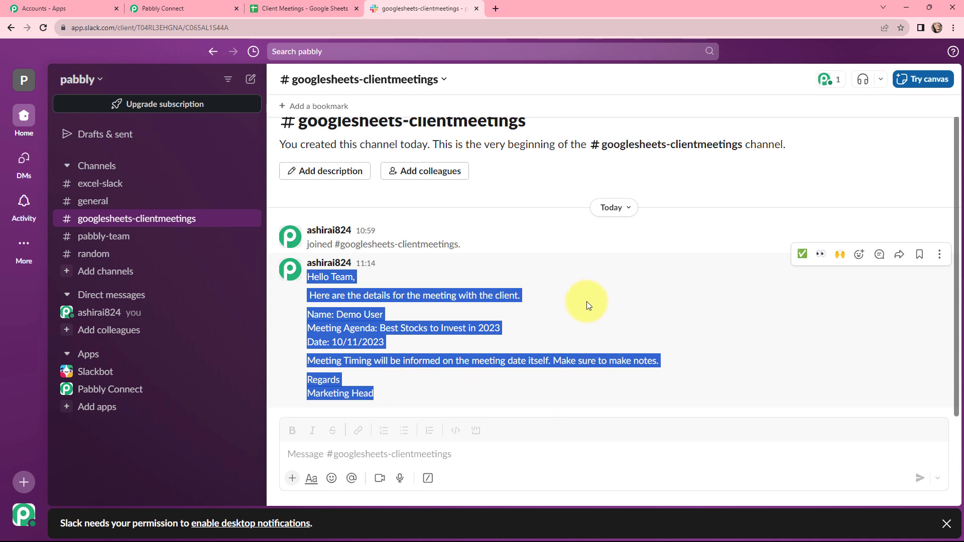
drag(307, 314, 421, 350)
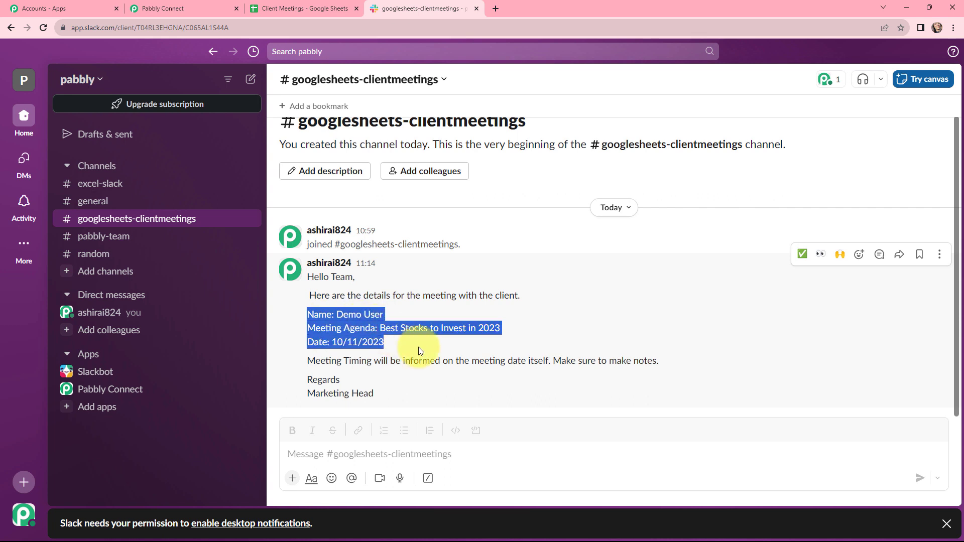
click(428, 314)
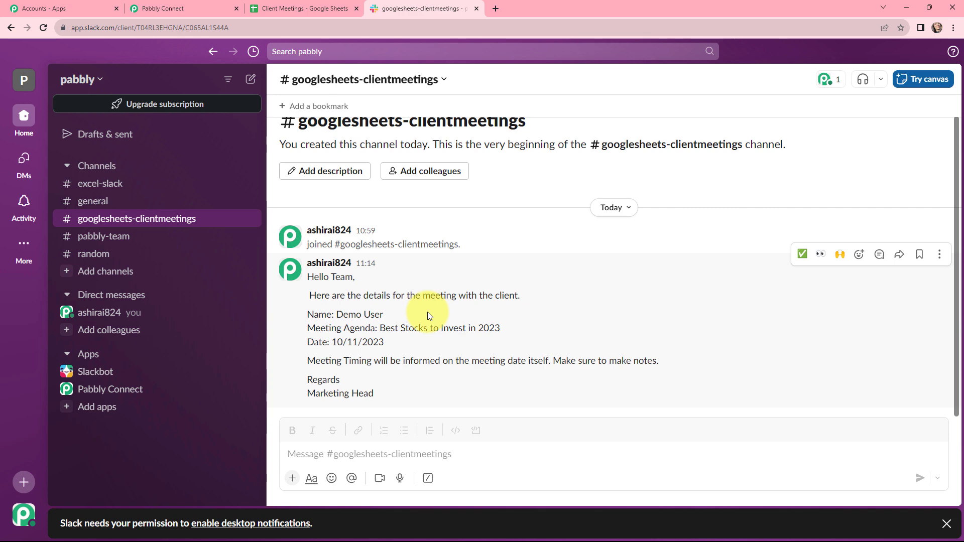
click(163, 8)
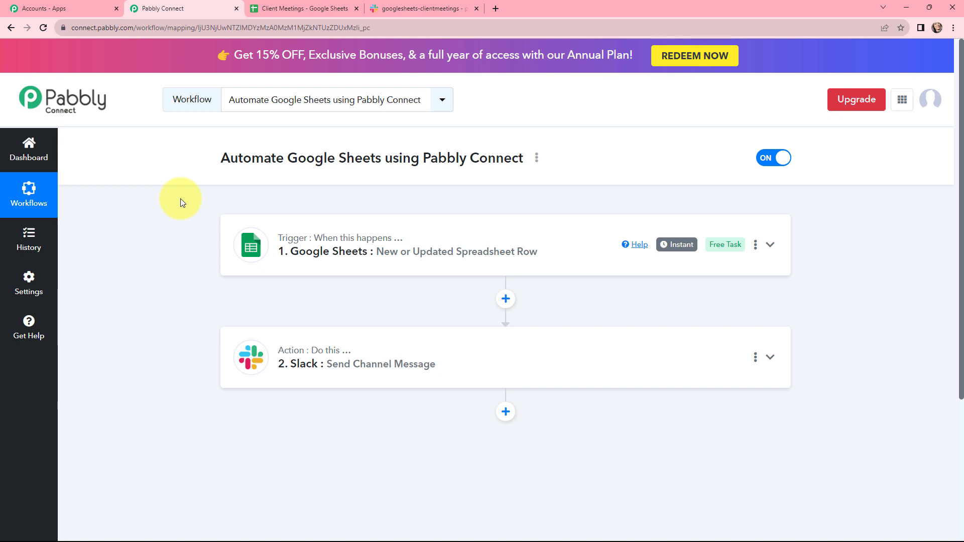
Step: In the Client Meetings sheet, fill row 4 with client name Test User and meeting agenda "How to boost your LinkedIn impressions"
click(262, 8)
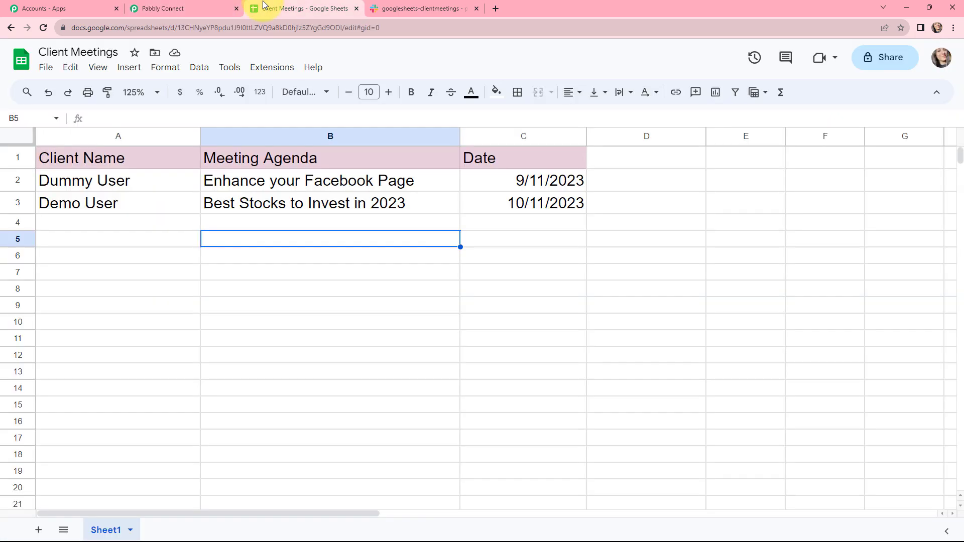
click(110, 229)
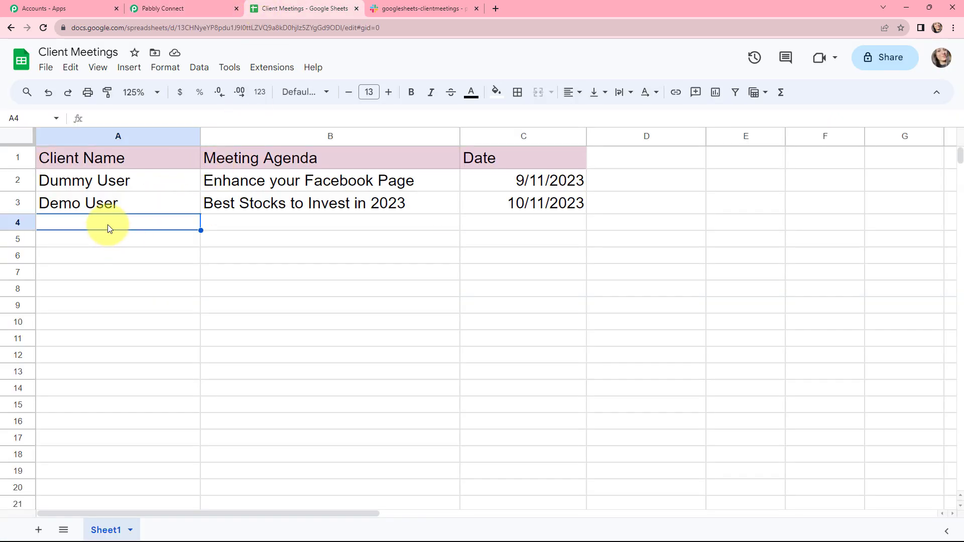
text(Test )
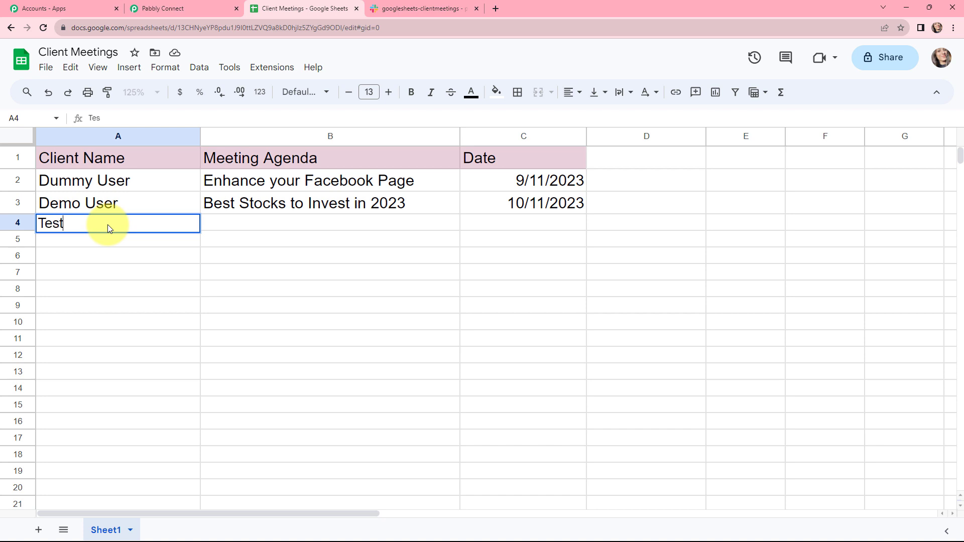
text(User)
double_click(233, 224)
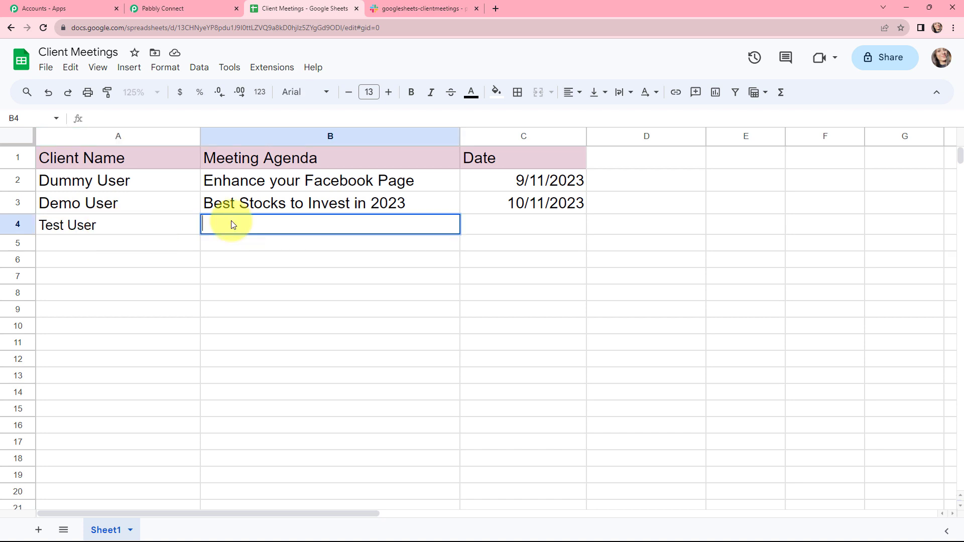
text(How to boost your LinkedIn impressions)
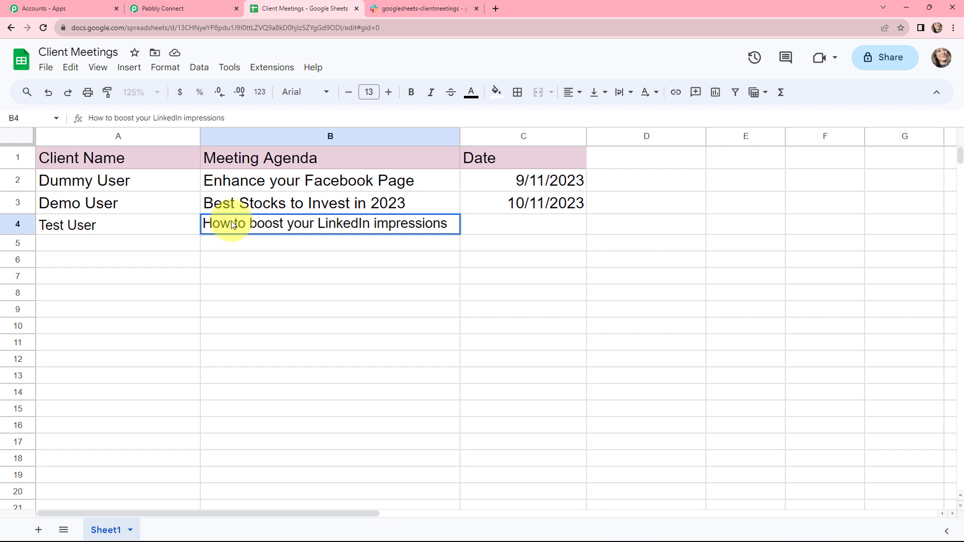
Step: Enter 11/11/2023 as the meeting date in cell C4
click(493, 229)
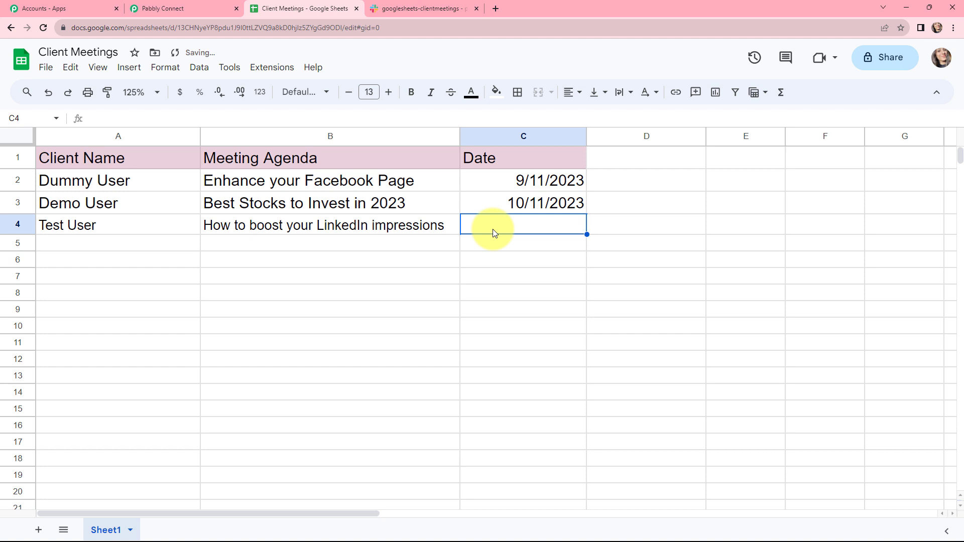
text(11)
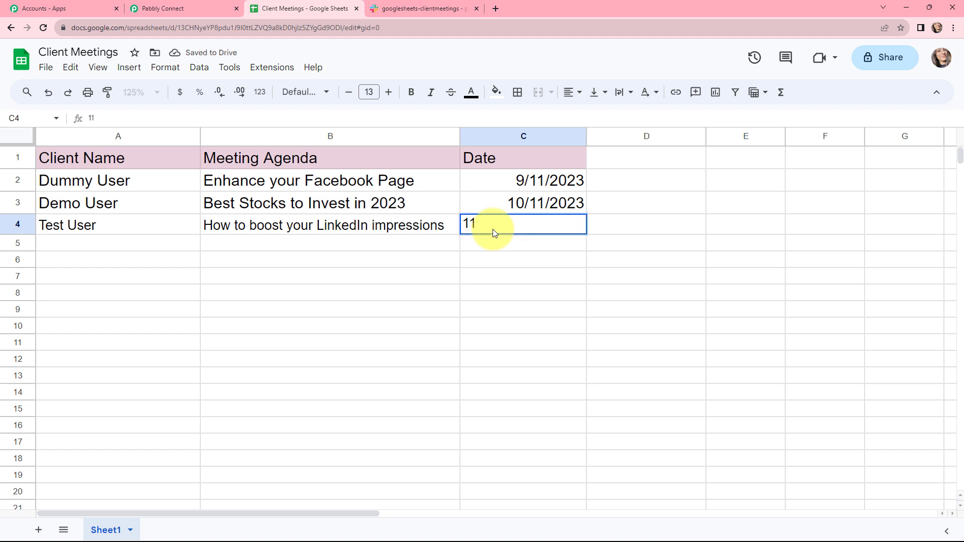
text(/11/2023)
key(Return)
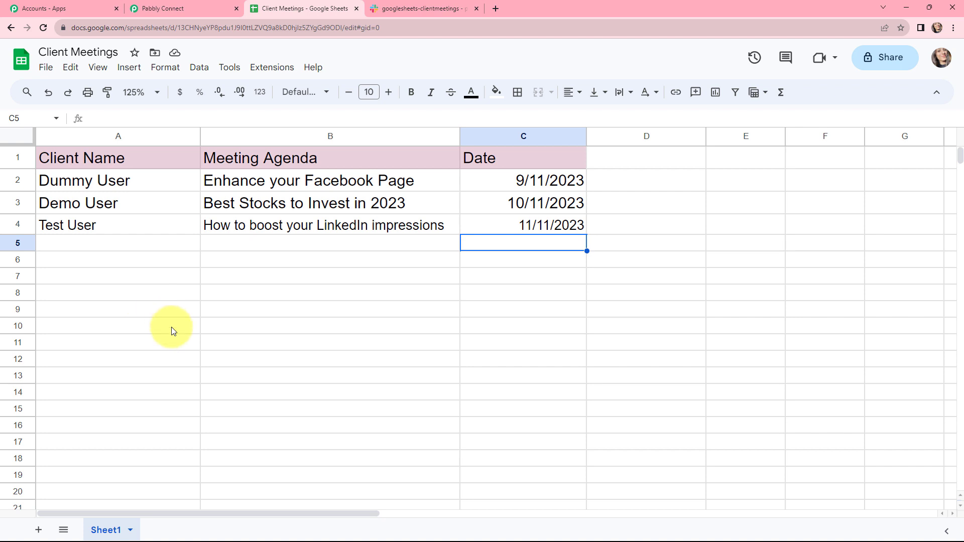
Step: Switch to Slack and highlight the full text of the newest message in googlesheets-clientmeetings to check it against the new row
click(385, 5)
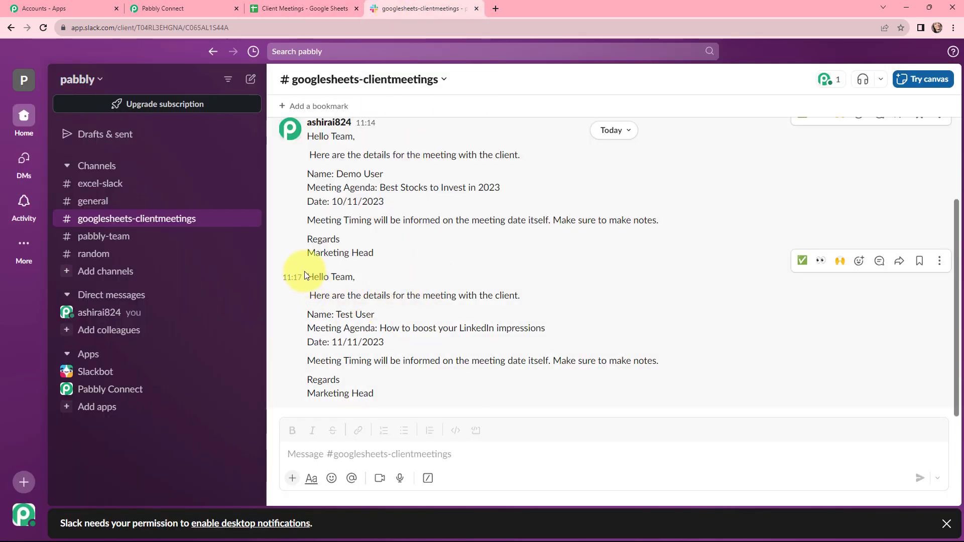
drag(307, 277, 394, 392)
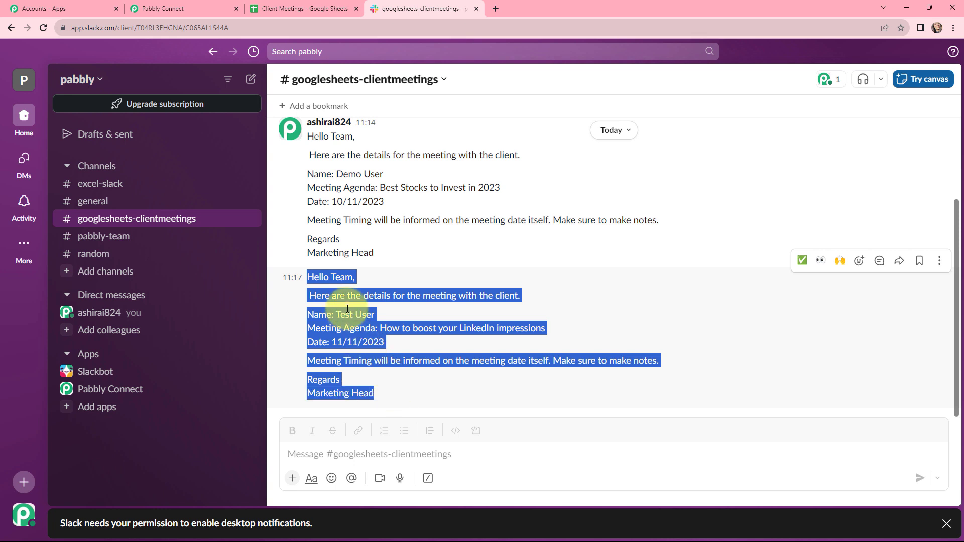